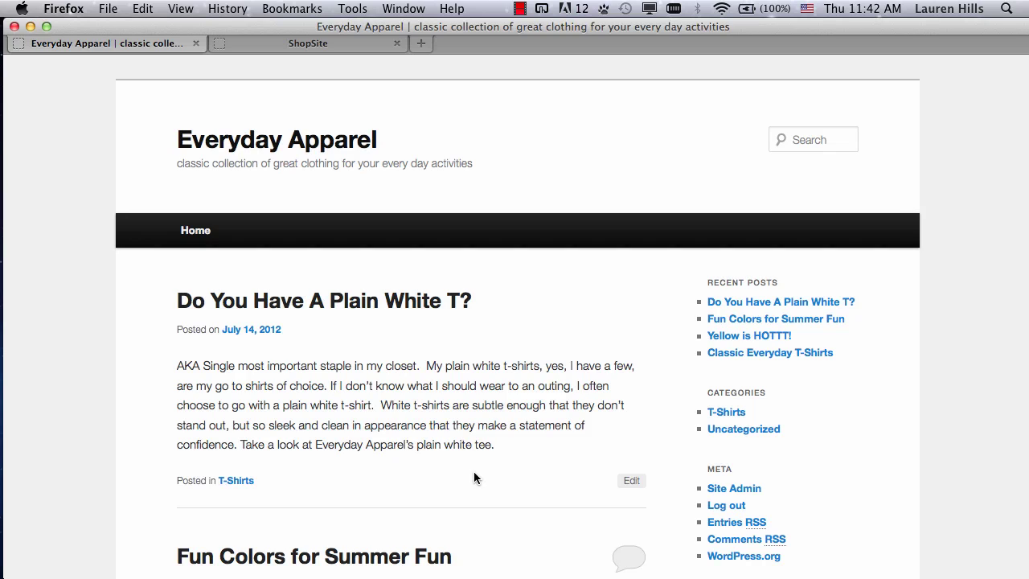
Go to the blog's site administration and search for new plugins with the keyword "shopsite v11"
left_click(733, 488)
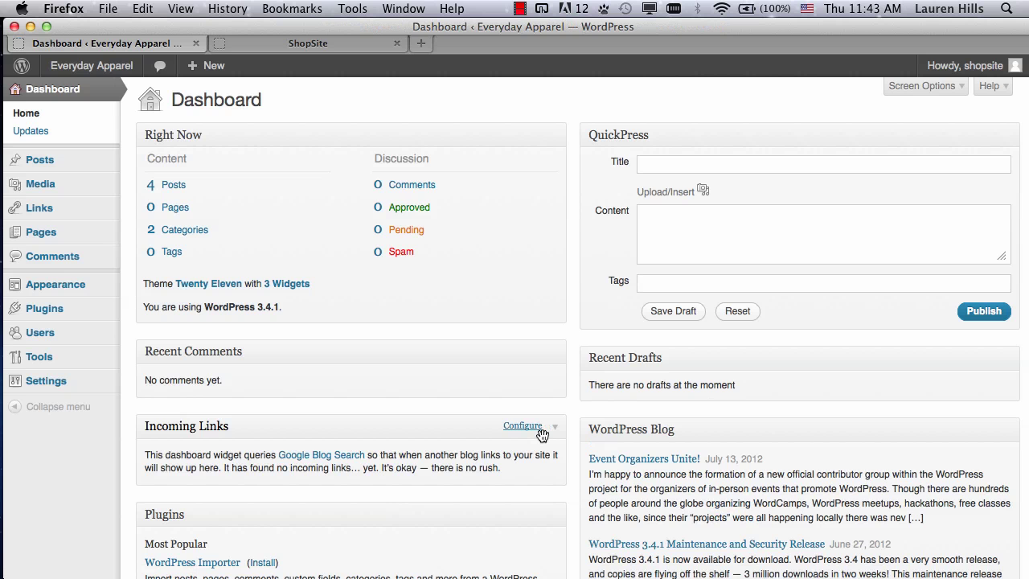
mouse_move(66, 319)
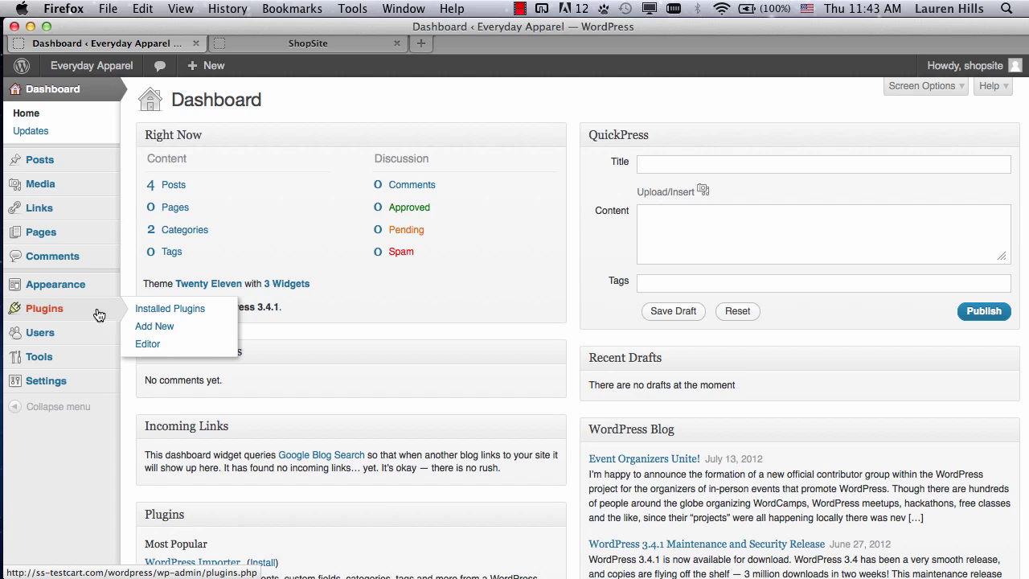
left_click(158, 330)
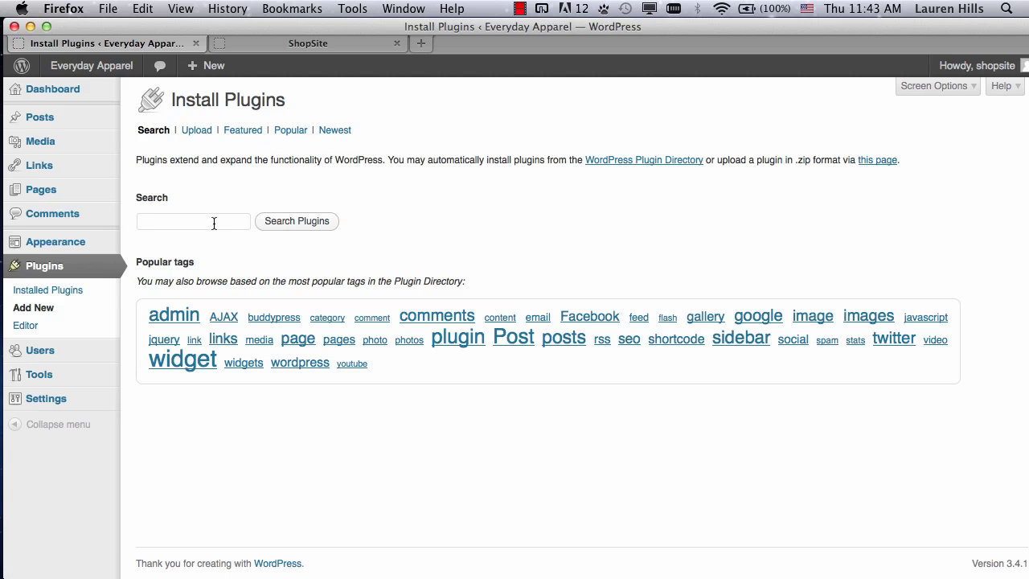
left_click(213, 222)
type("shopsite v11")
left_click(313, 228)
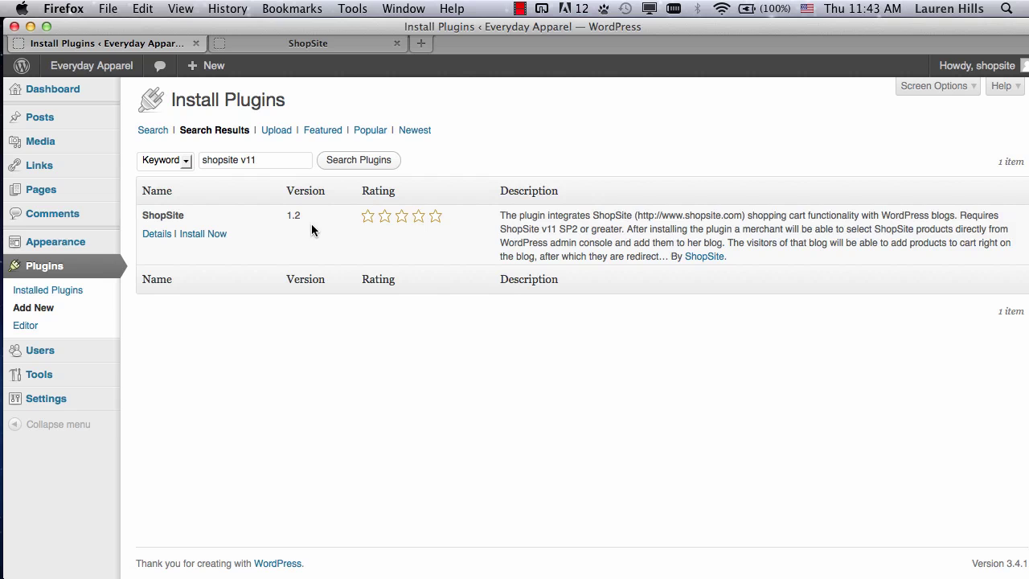
Install the ShopSite 1.2 plugin and activate it
left_click(207, 234)
left_click(591, 287)
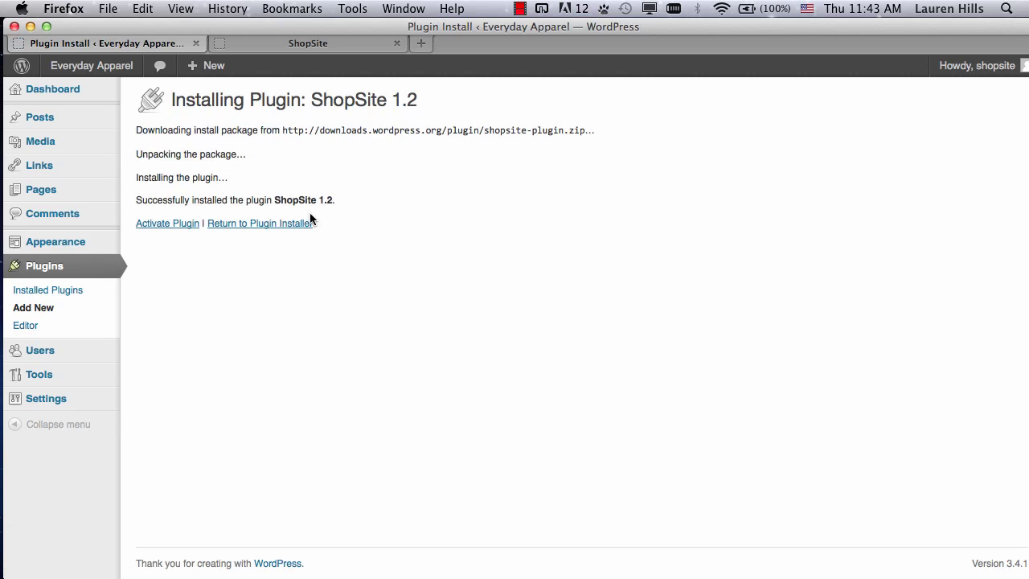
left_click(193, 229)
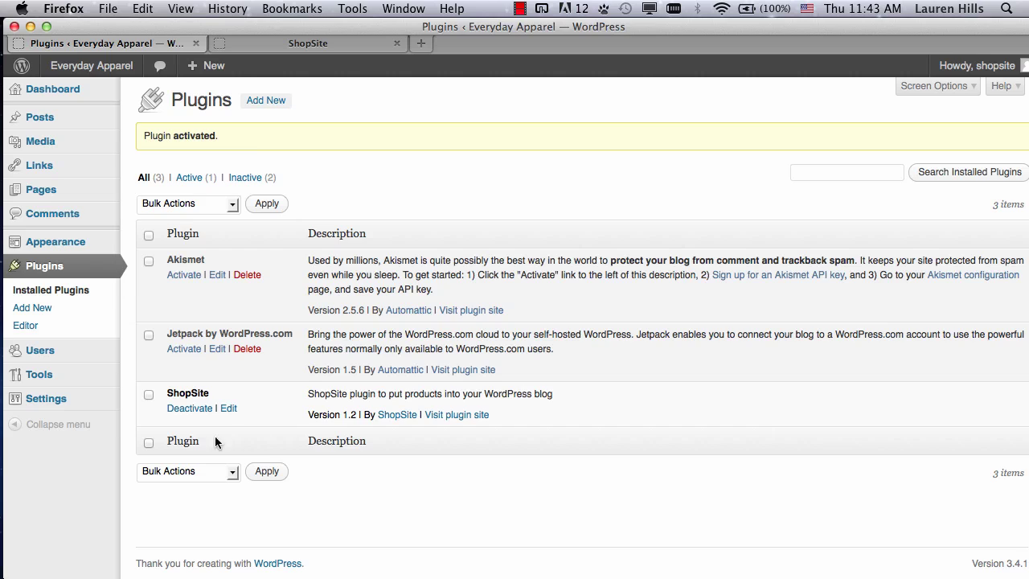
Open the ShopSite plugin's settings in WordPress and the WordPress configuration page in ShopSite's social media tools
mouse_move(23, 395)
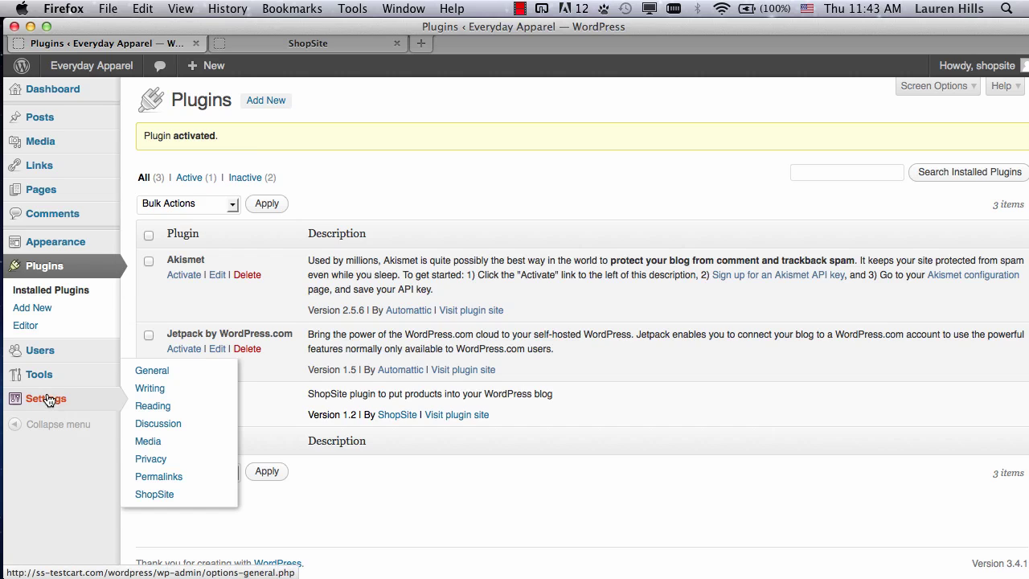
left_click(163, 494)
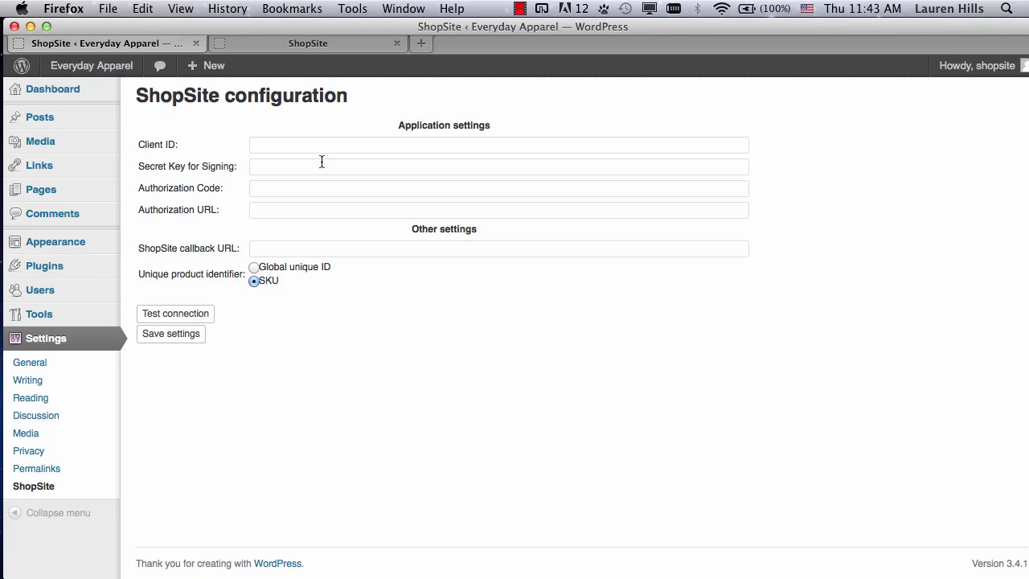
left_click(318, 46)
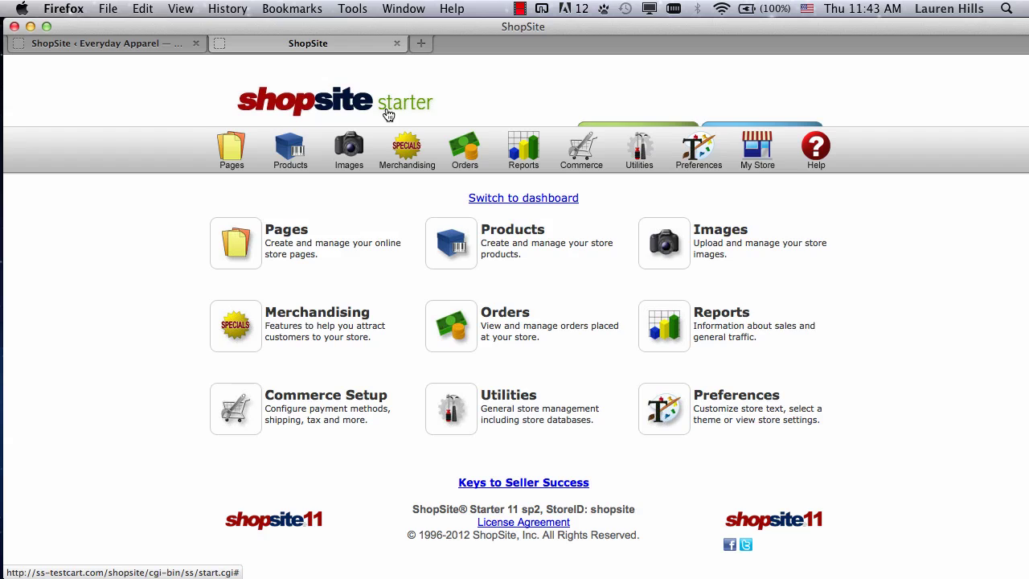
mouse_move(409, 157)
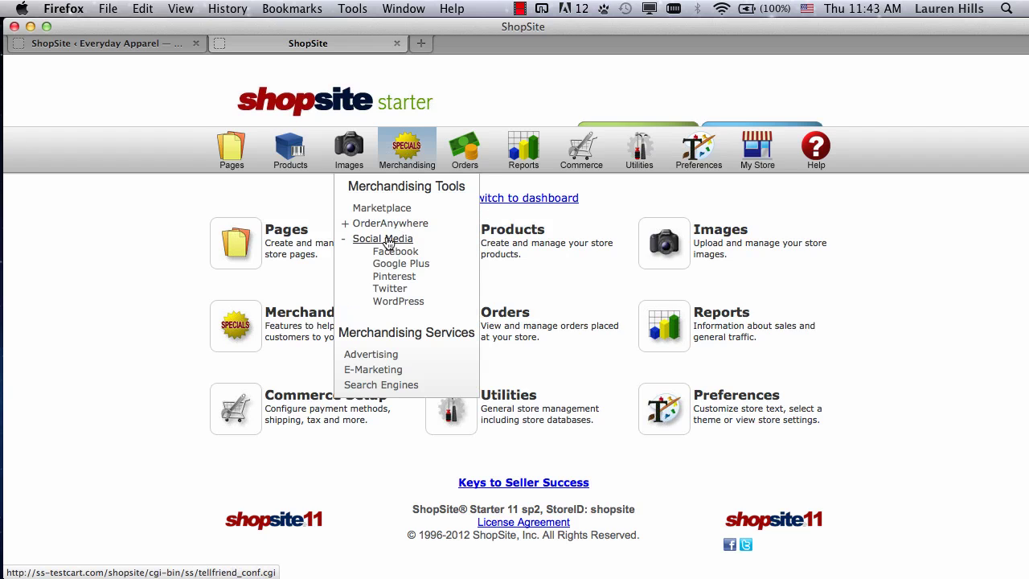
left_click(408, 307)
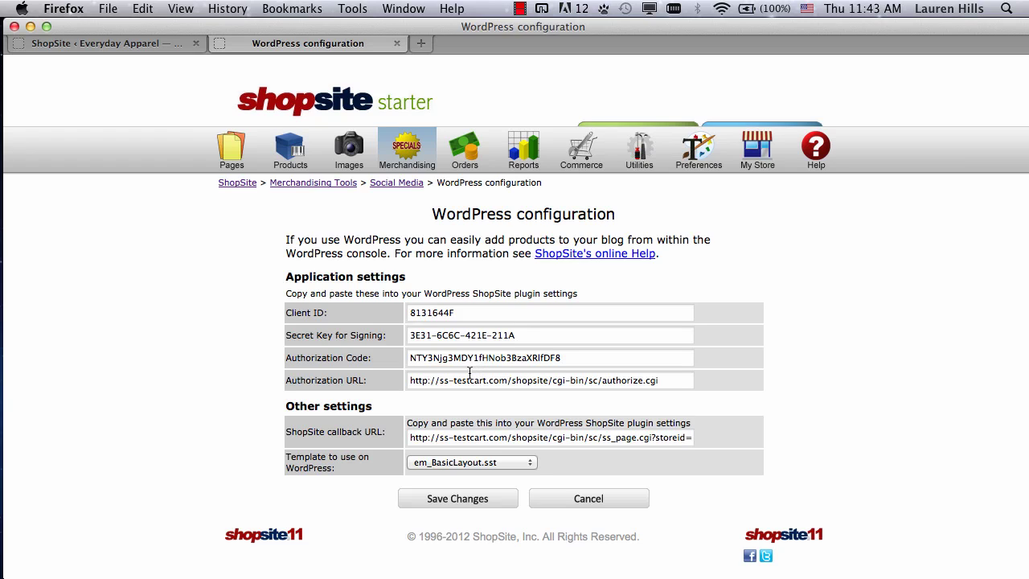
Copy the Client ID from ShopSite's WordPress configuration into the Client ID field of the plugin settings
double_click(432, 312)
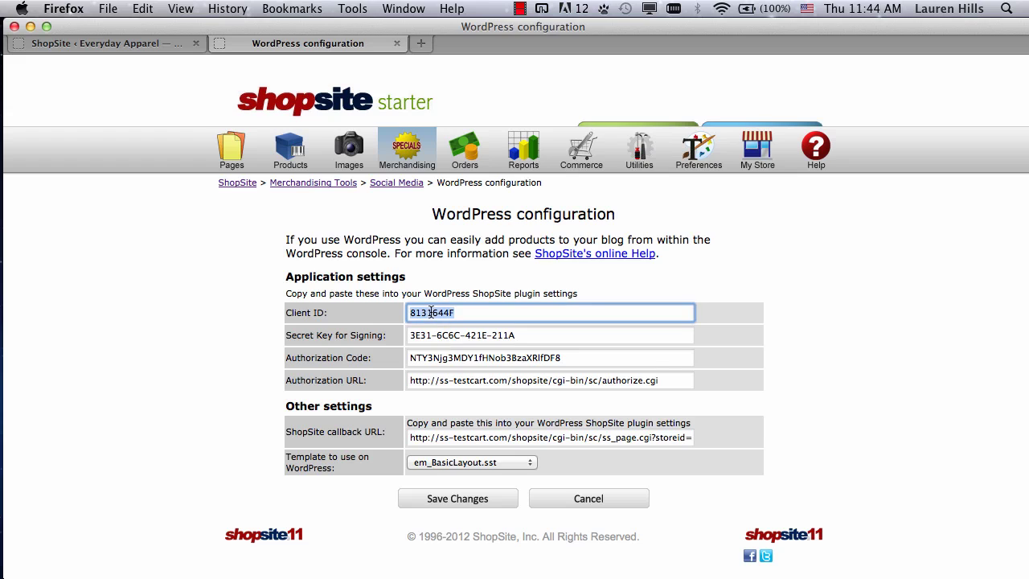
right_click(432, 312)
left_click(466, 380)
left_click(149, 48)
left_click(306, 148)
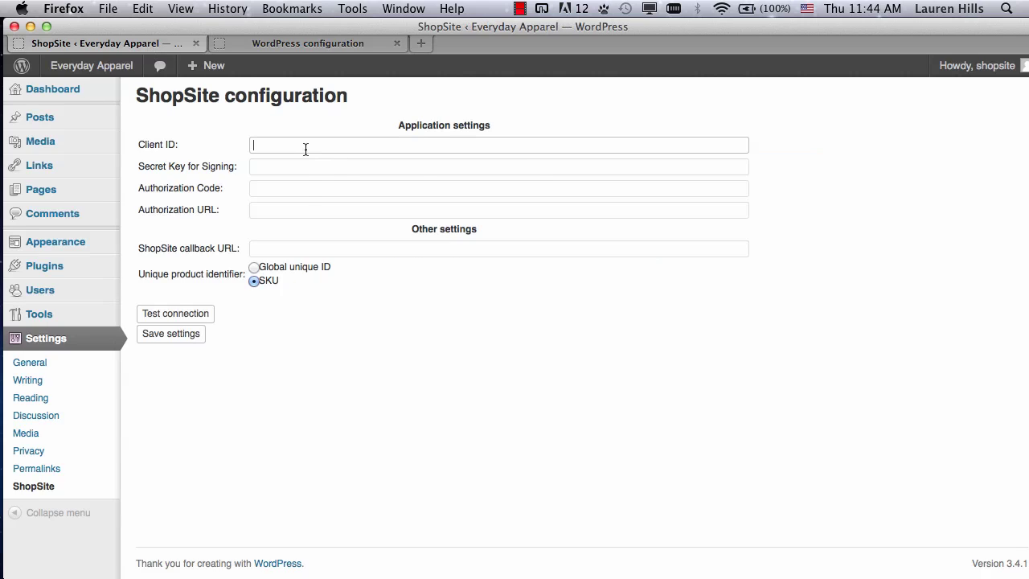
right_click(305, 148)
left_click(338, 236)
Copy the Secret Key for Signing from ShopSite into the matching field of the plugin settings
left_click(309, 50)
triple_click(452, 338)
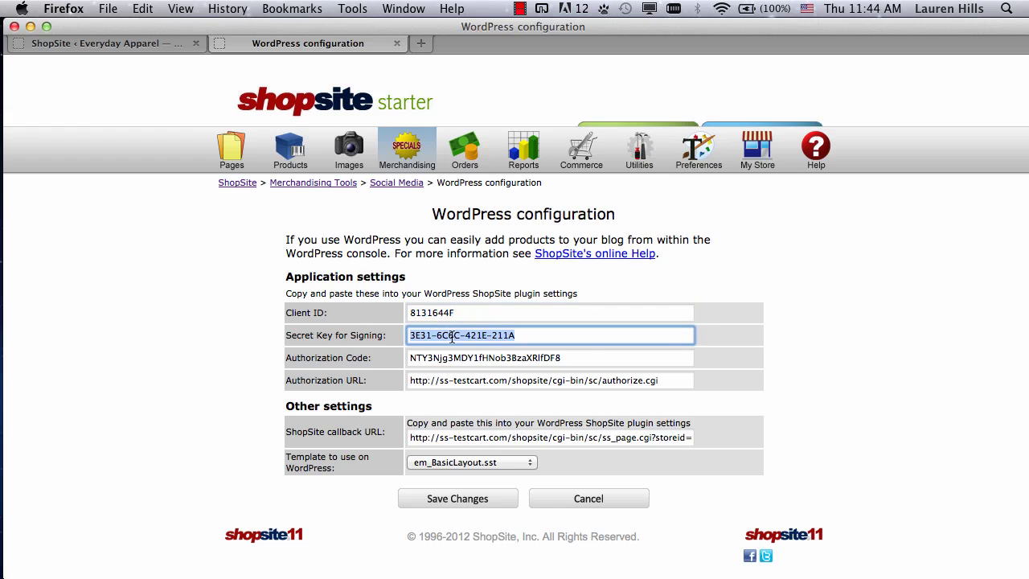
right_click(452, 338)
left_click(494, 406)
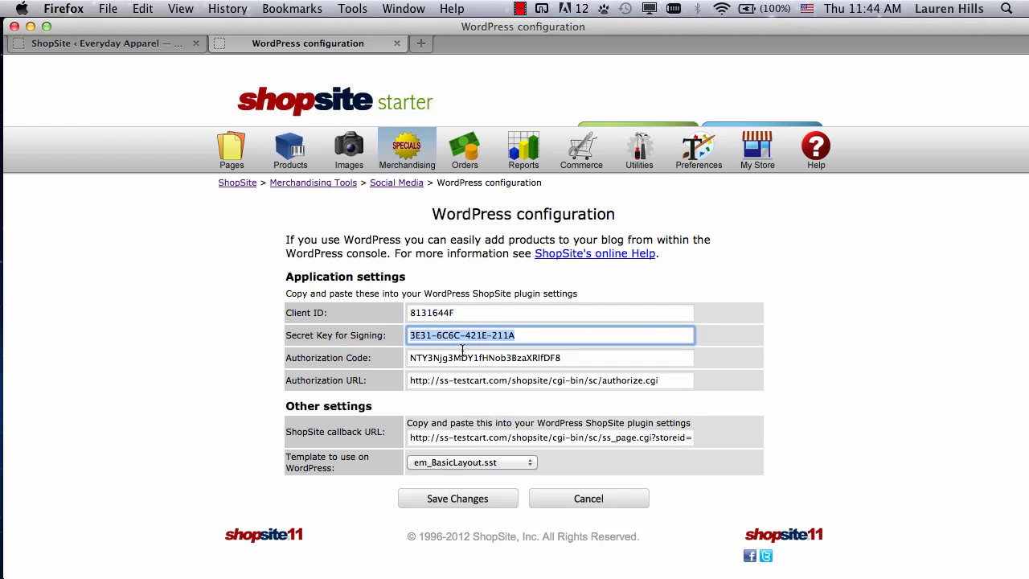
left_click(154, 46)
left_click(294, 166)
right_click(296, 168)
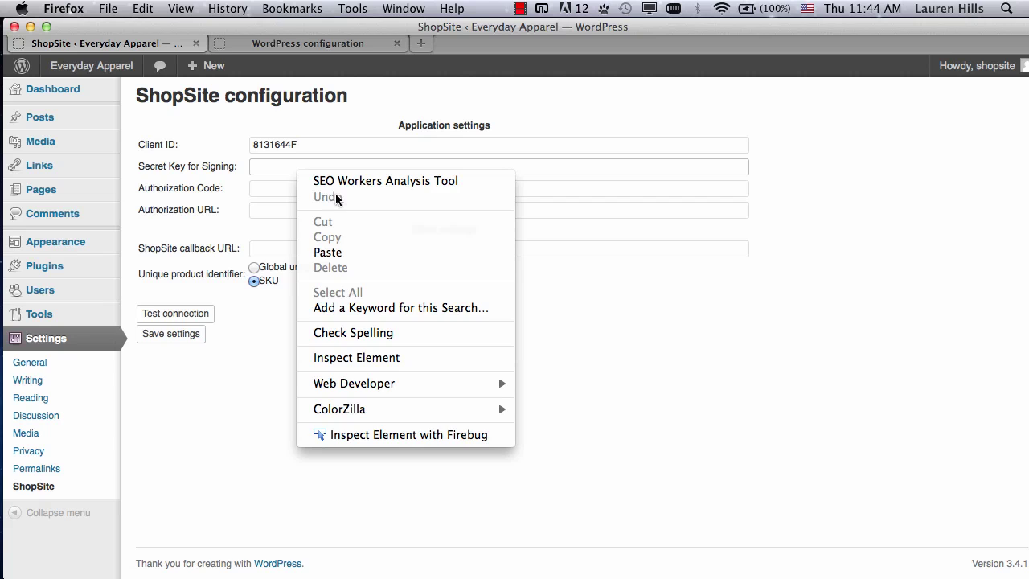
left_click(329, 252)
Copy the Authorization Code from ShopSite into the matching field of the plugin settings
left_click(306, 43)
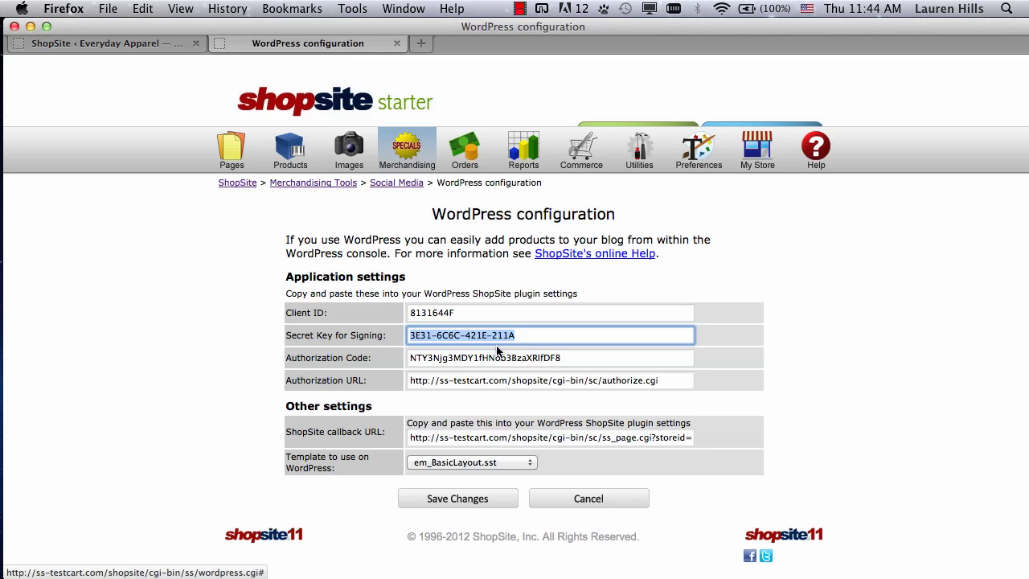
left_click(471, 360)
right_click(472, 362)
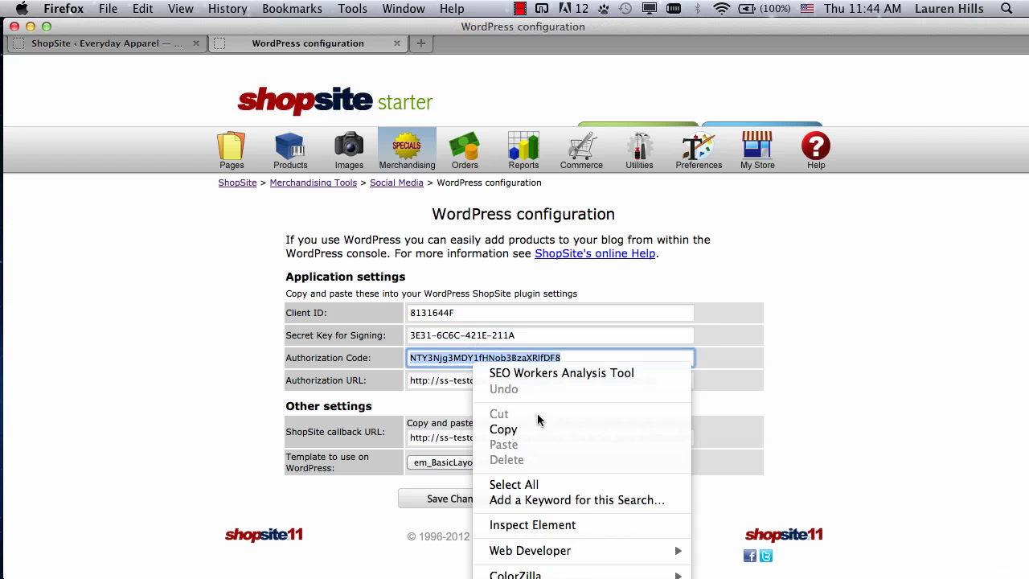
left_click(532, 429)
left_click(151, 46)
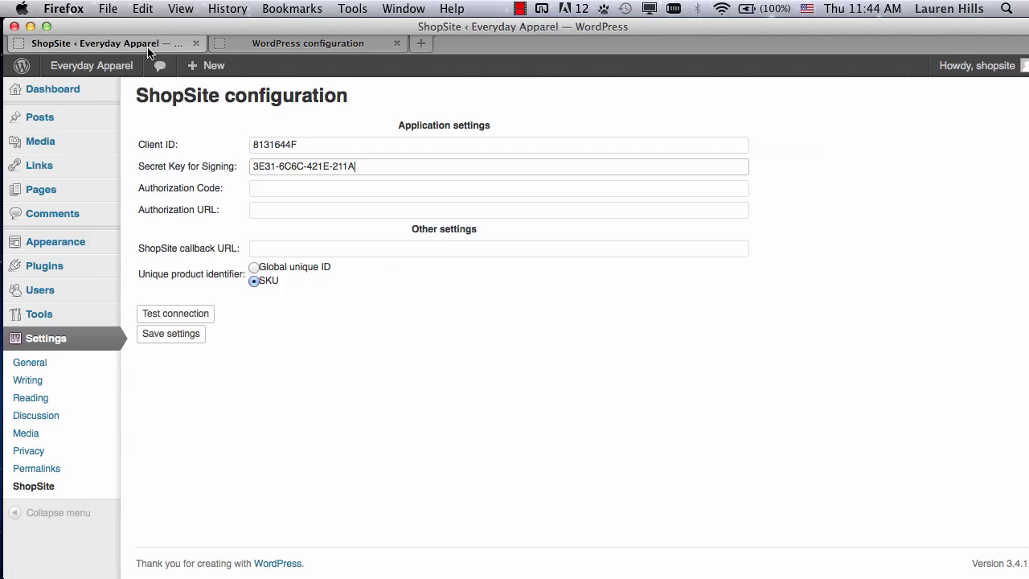
left_click(336, 188)
right_click(336, 188)
left_click(415, 271)
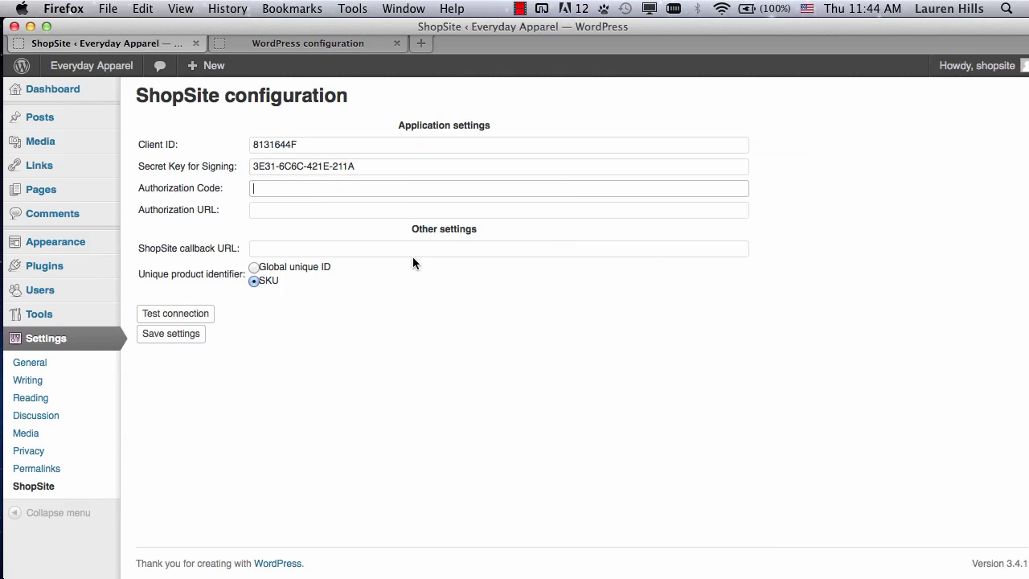
Copy the Authorization URL, ending in authorize.cgi, from ShopSite into the plugin settings
left_click(316, 45)
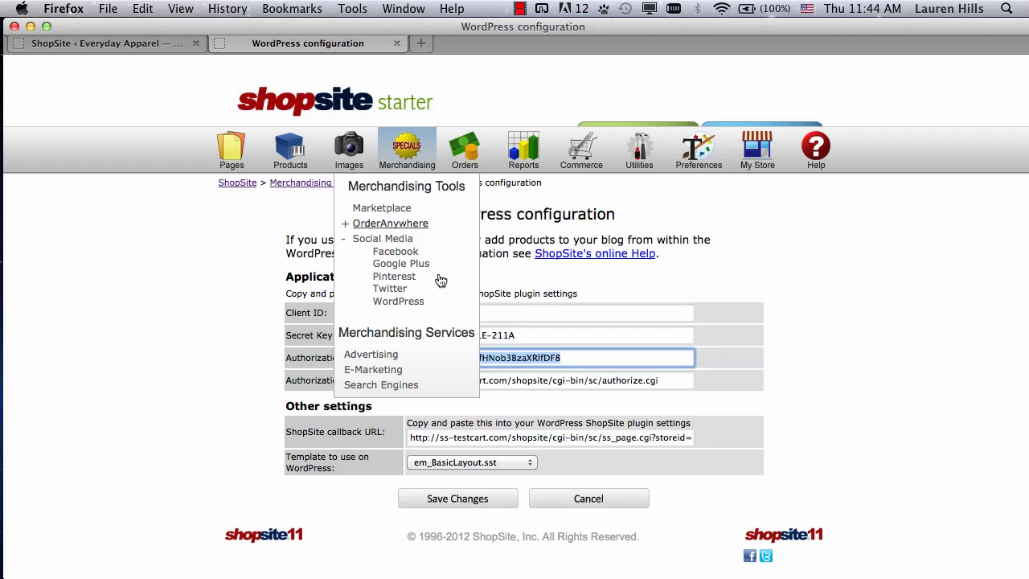
double_click(525, 380)
triple_click(526, 380)
right_click(526, 382)
left_click(563, 449)
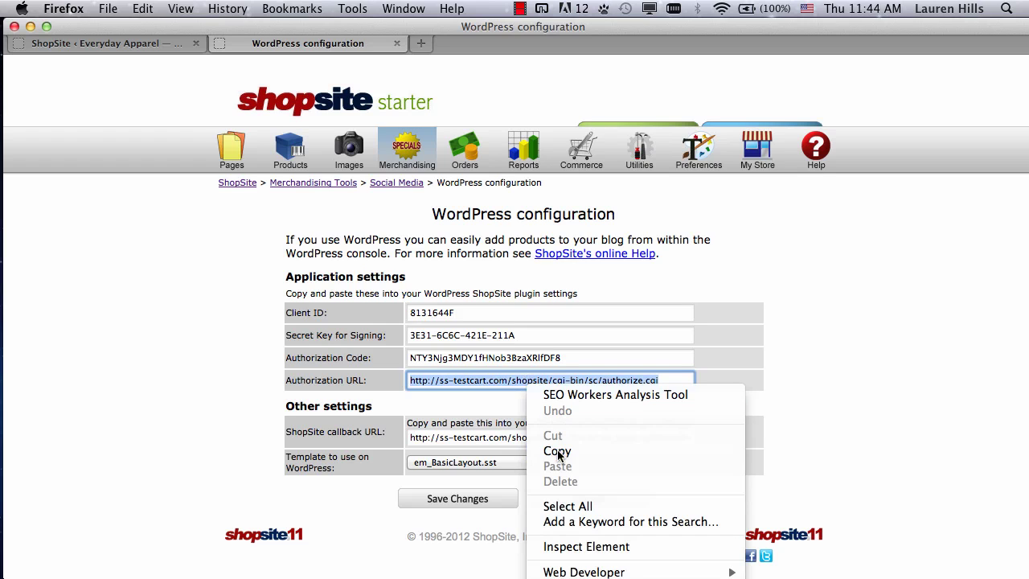
left_click(159, 44)
left_click(413, 209)
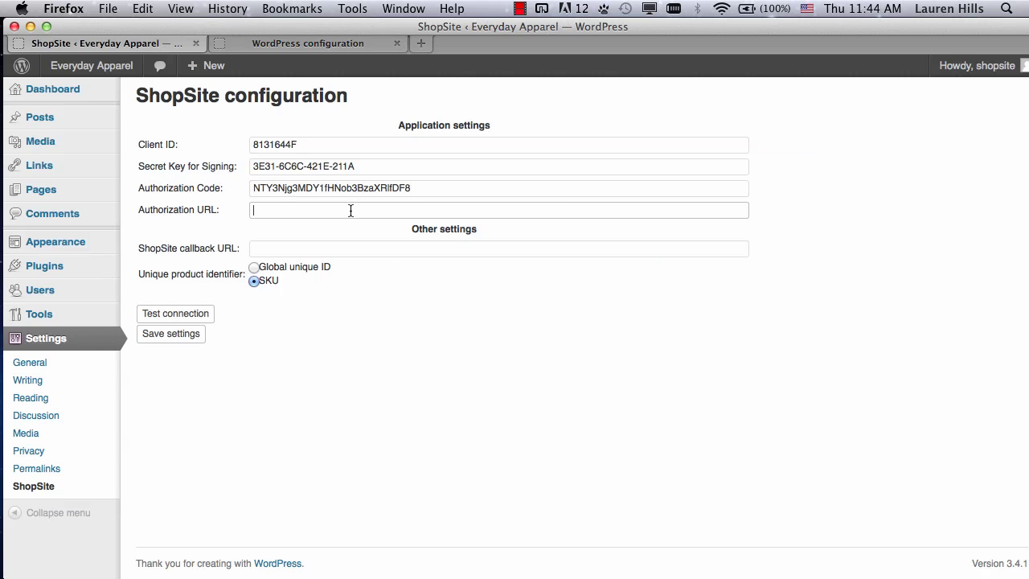
right_click(354, 215)
left_click(394, 294)
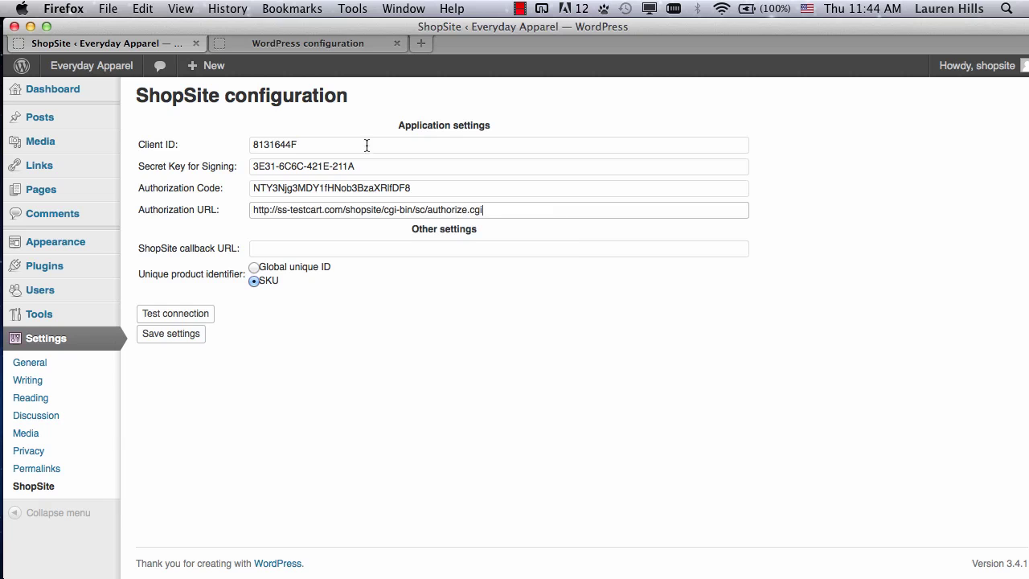
Transfer the ShopSite callback URL into the plugin settings, saving ShopSite's WordPress configuration after copying it
left_click(322, 44)
triple_click(532, 437)
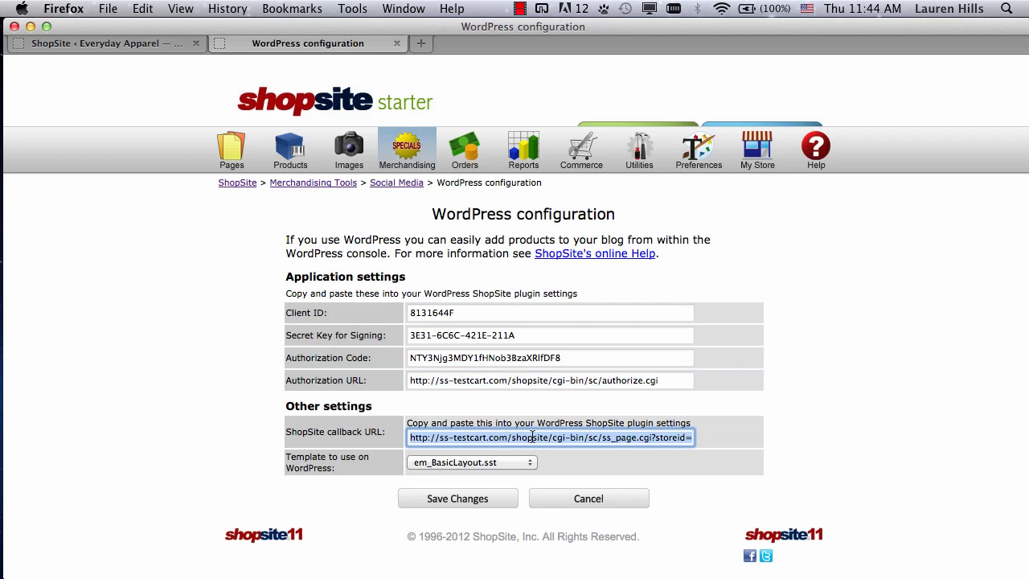
right_click(532, 437)
left_click(579, 251)
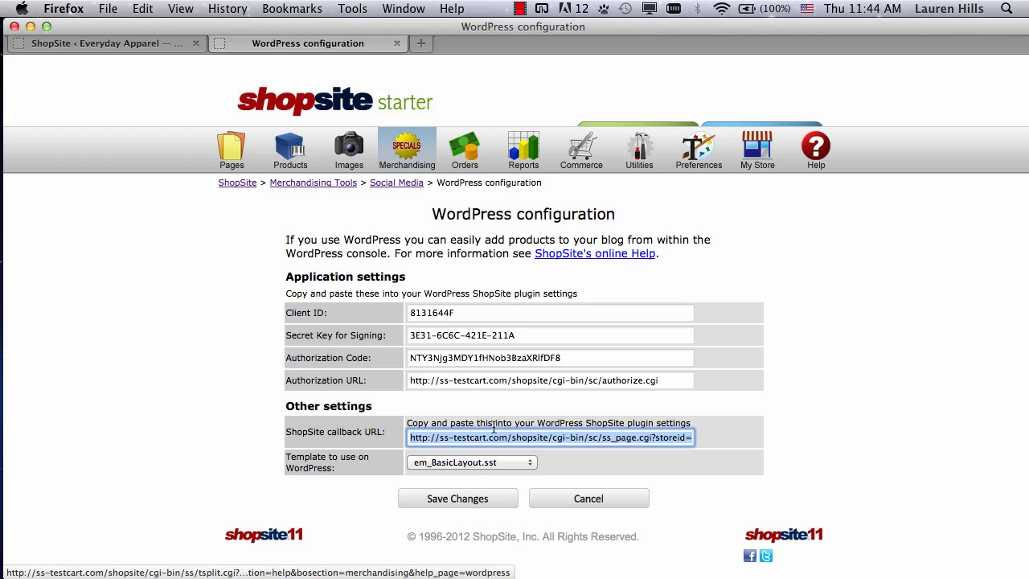
left_click(481, 499)
left_click(105, 43)
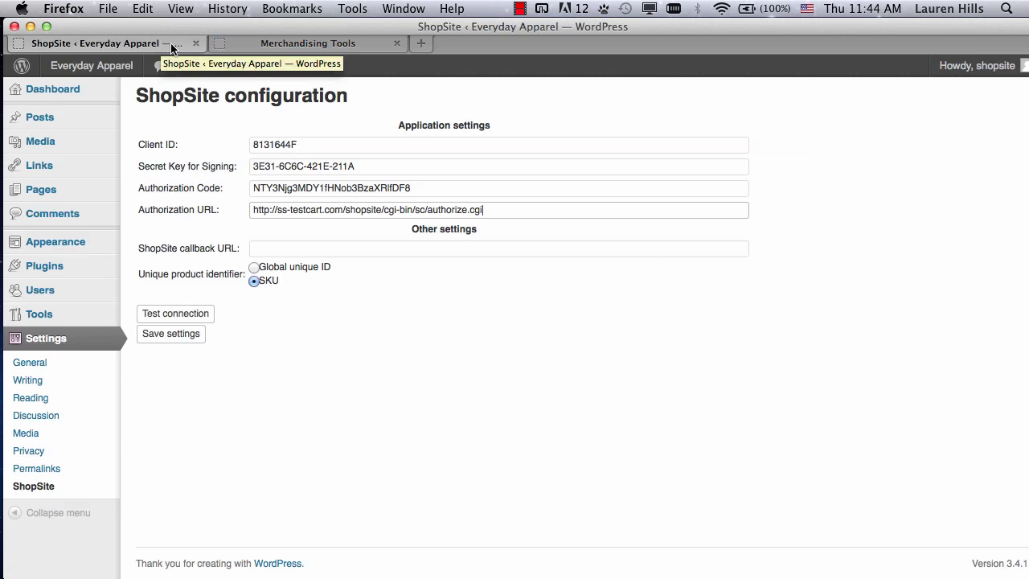
left_click(345, 252)
right_click(345, 252)
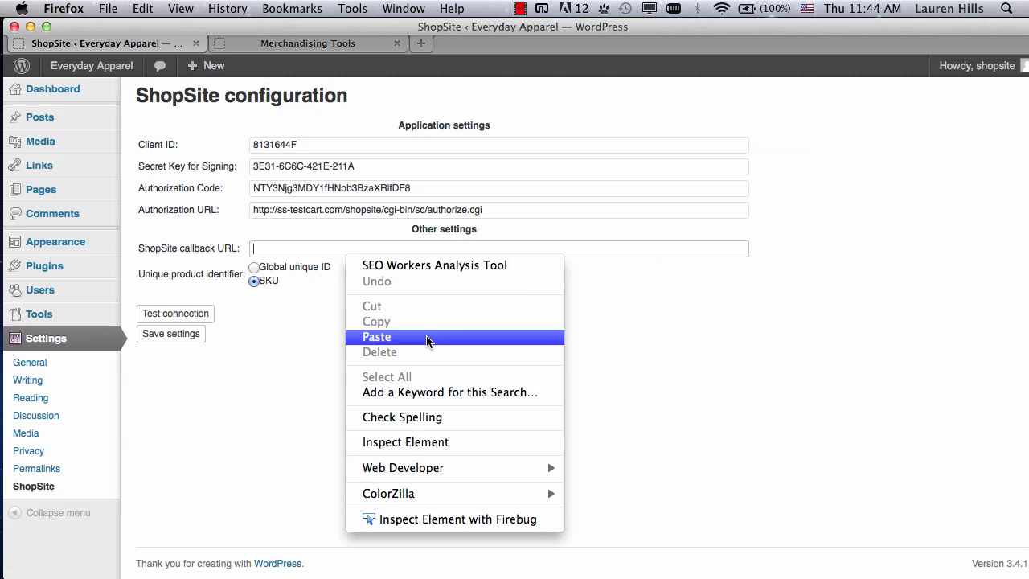
left_click(426, 335)
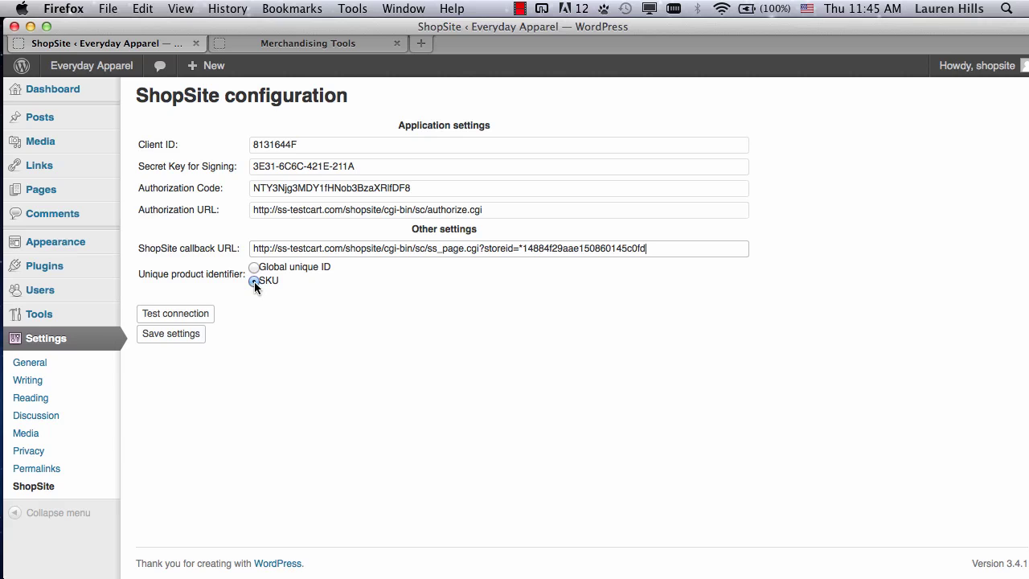
Test the plugin's connection to ShopSite and save the plugin settings
left_click(178, 315)
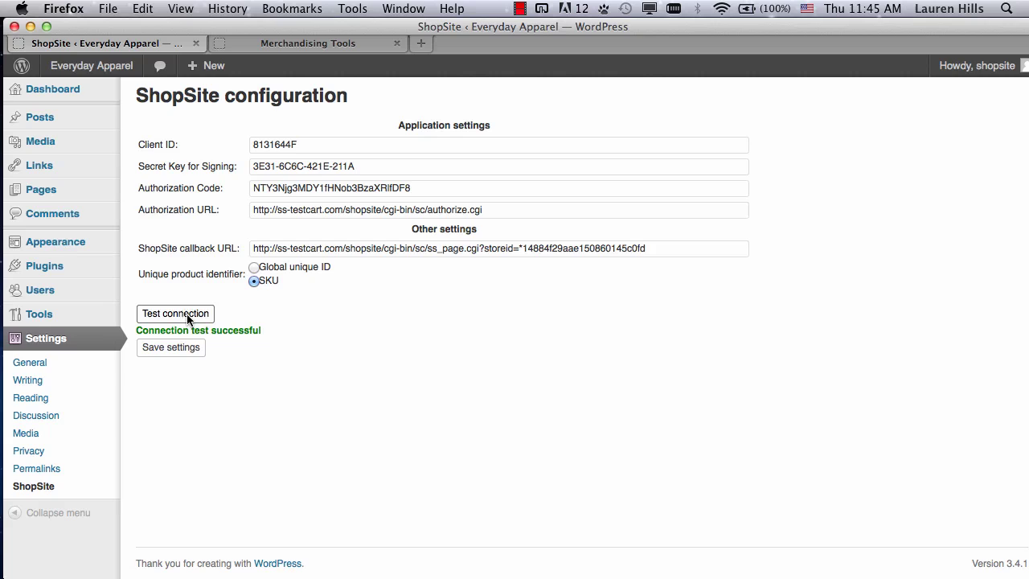
left_click(173, 348)
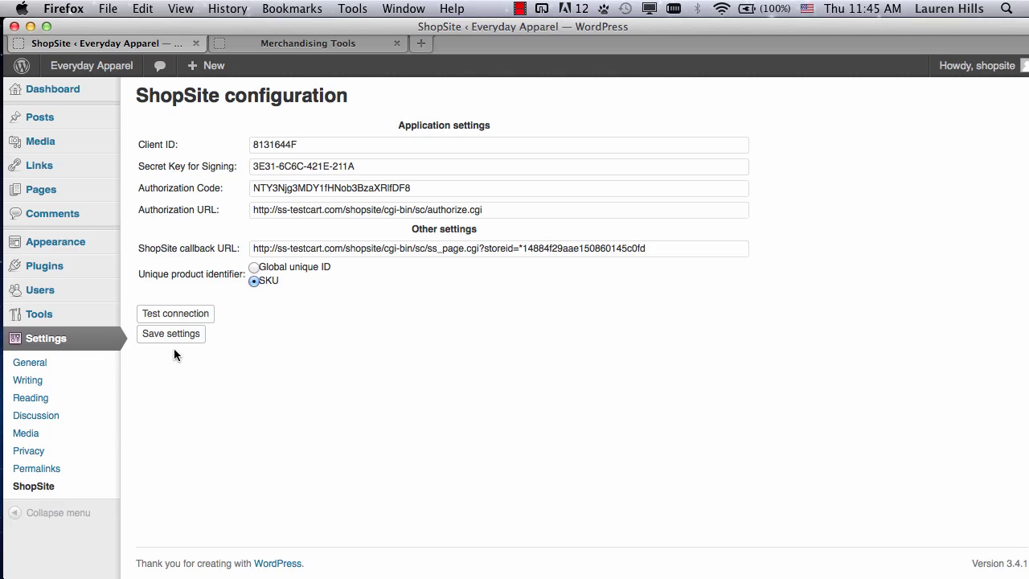
Open the blog post "Do You Have A Plain White T?" for editing from the list of all posts
mouse_move(42, 119)
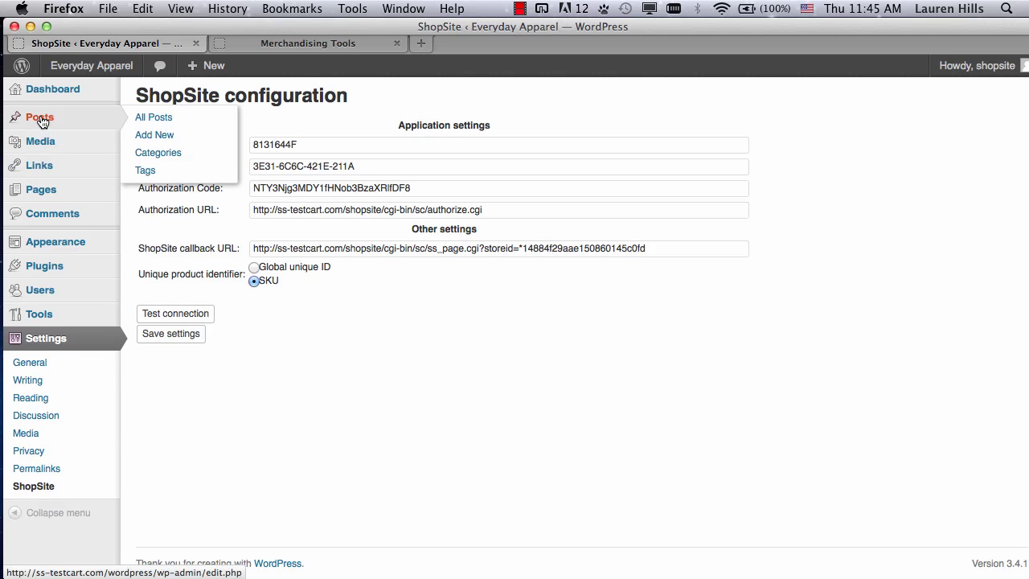
left_click(94, 121)
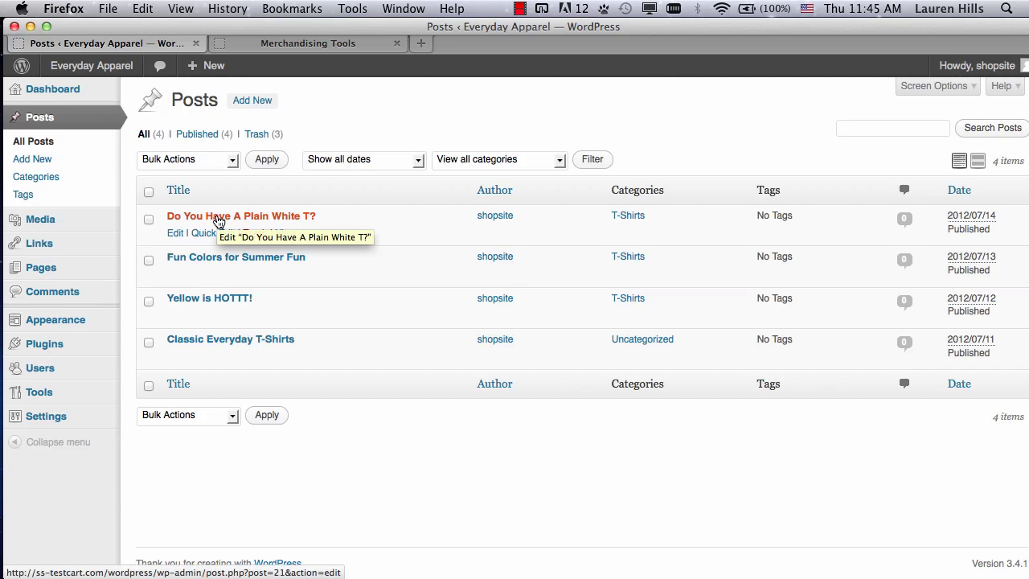
left_click(176, 234)
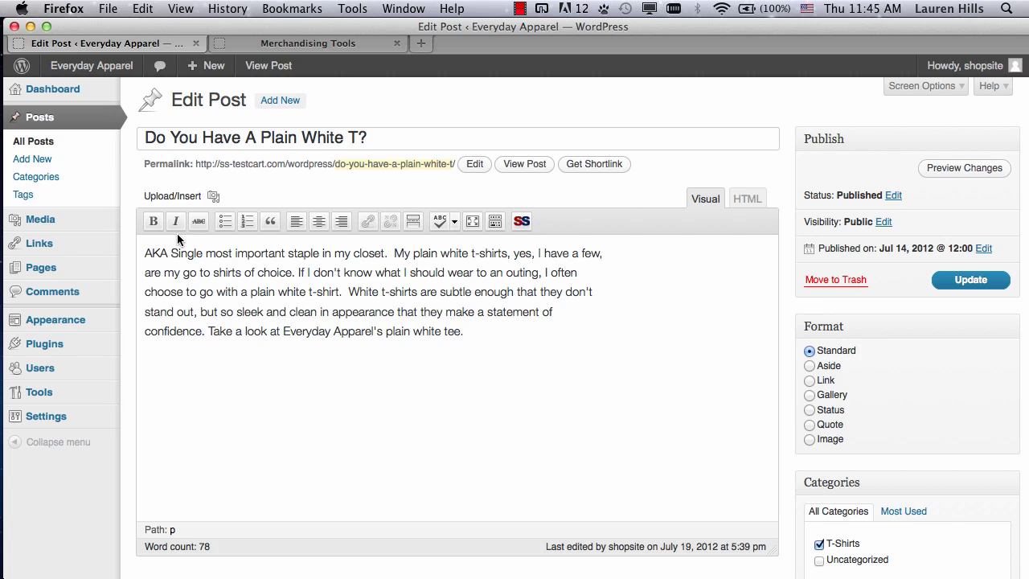
Open the White T-Shirt's product info in ShopSite, review its details down to the ordering options, and save it
left_click(274, 41)
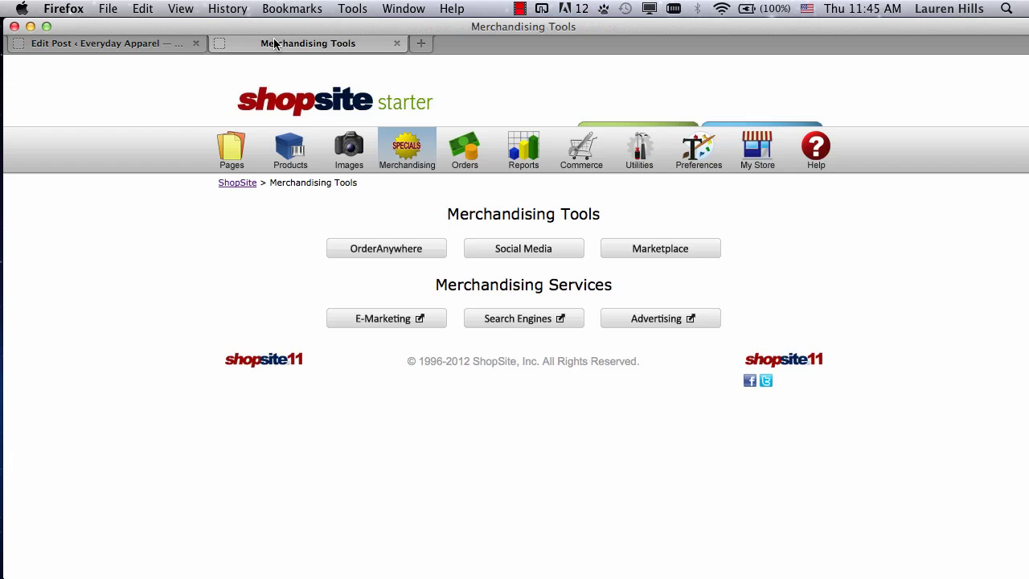
left_click(295, 154)
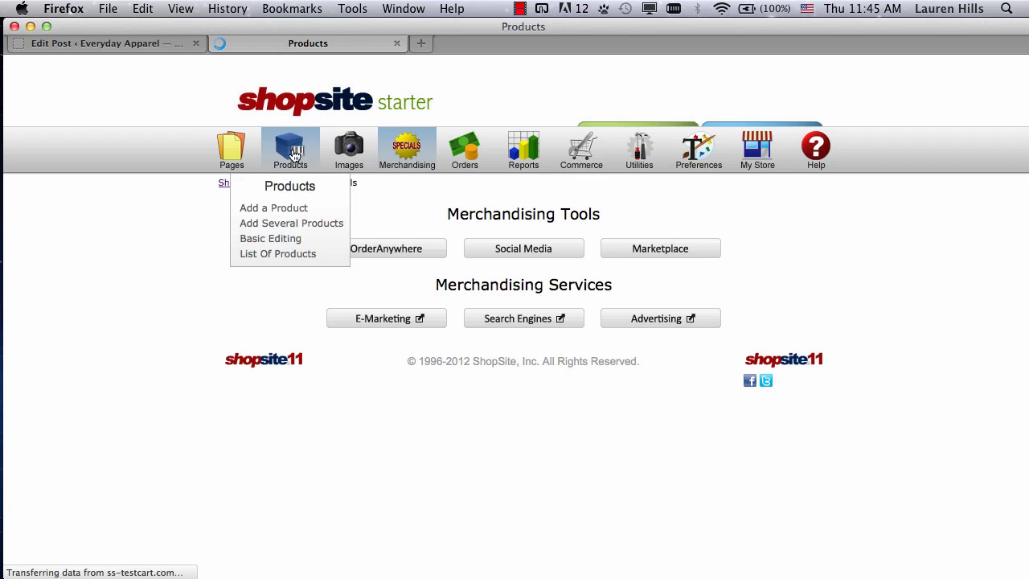
mouse_move(407, 149)
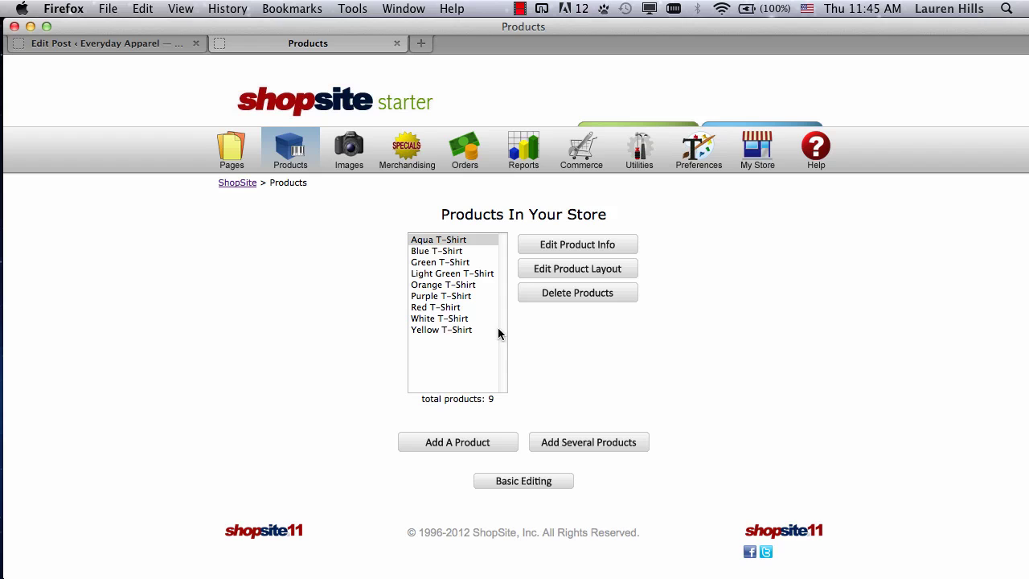
left_click(460, 320)
left_click(576, 245)
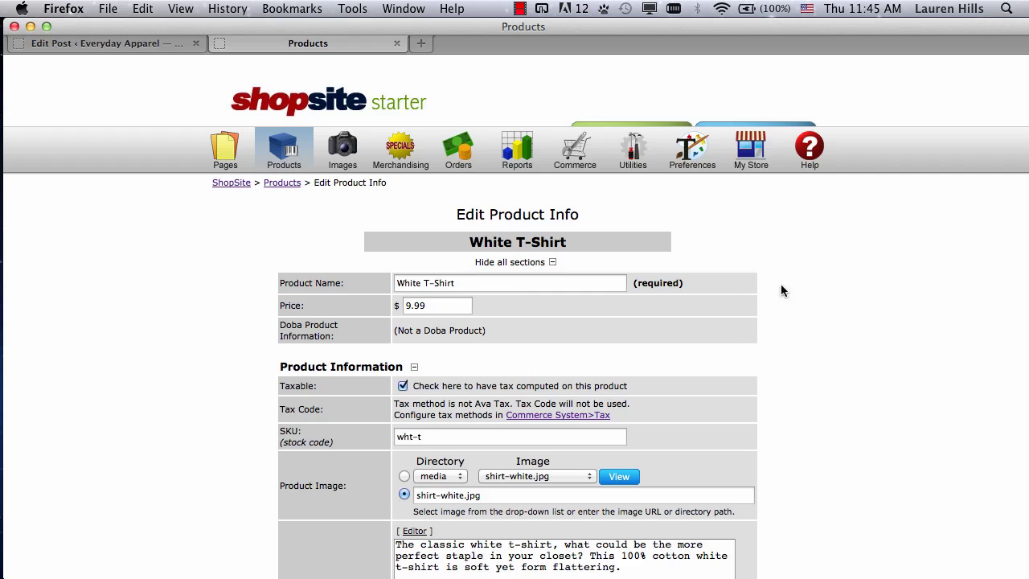
scroll(847, 355, "down", 5)
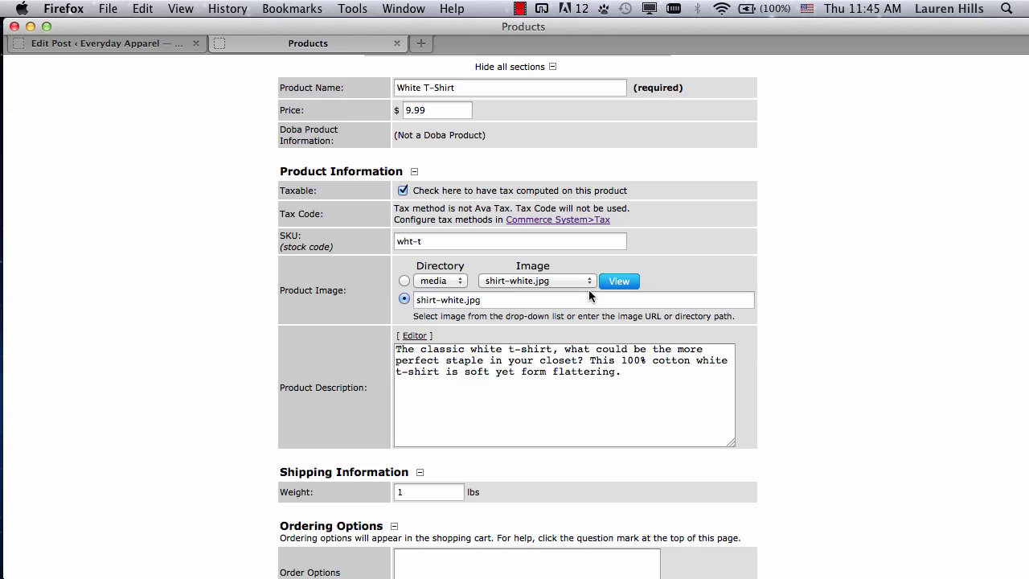
scroll(873, 479, "down", 7)
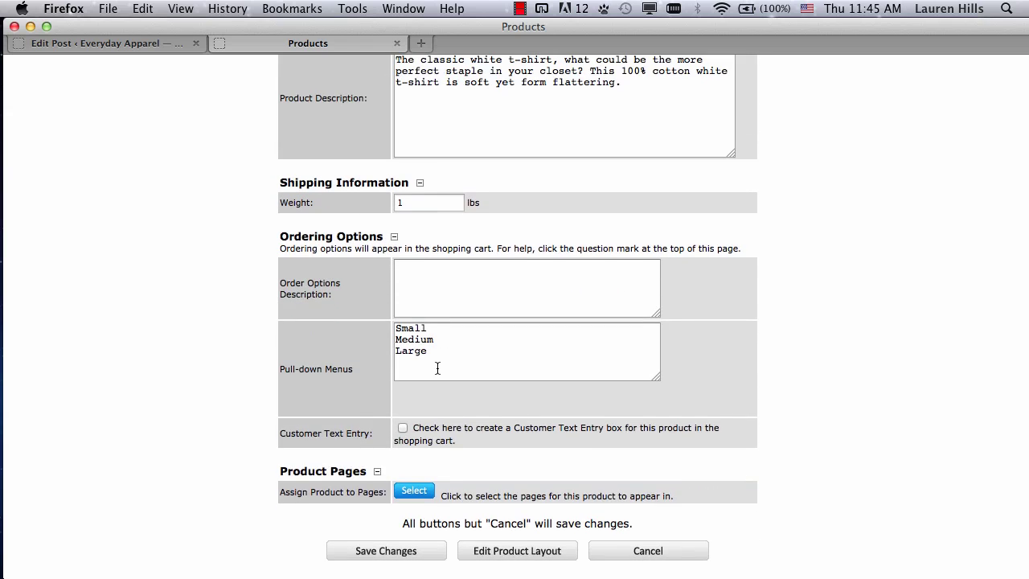
left_click(403, 558)
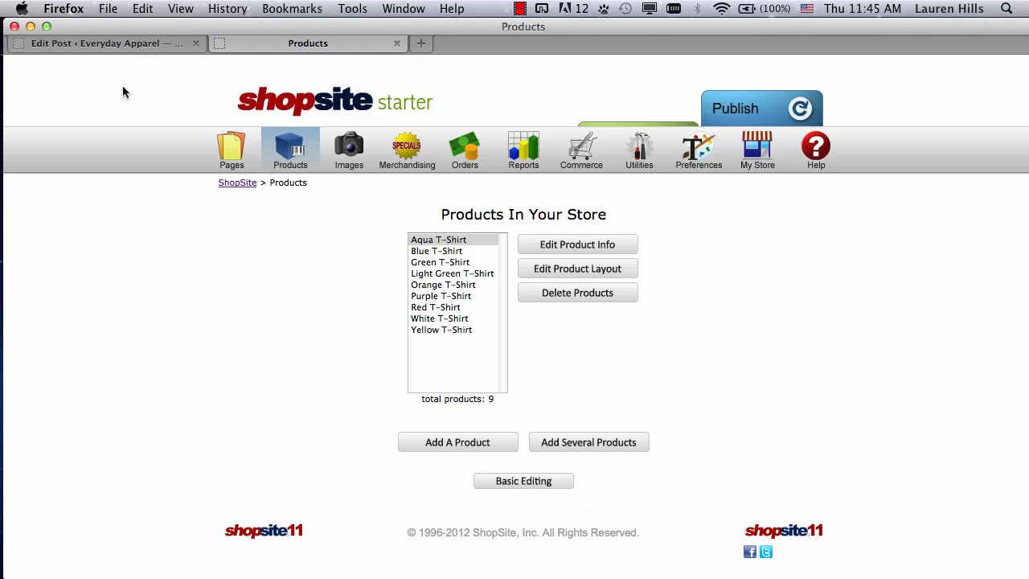
In the WordPress post, start a new line below the text and search the ShopSite products by Name for "white"
left_click(120, 45)
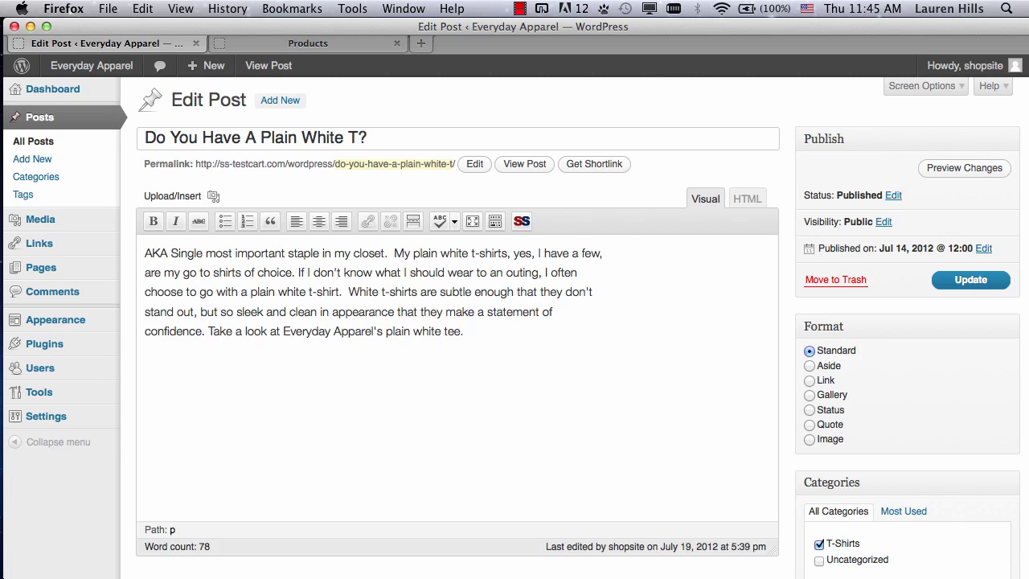
key("Return")
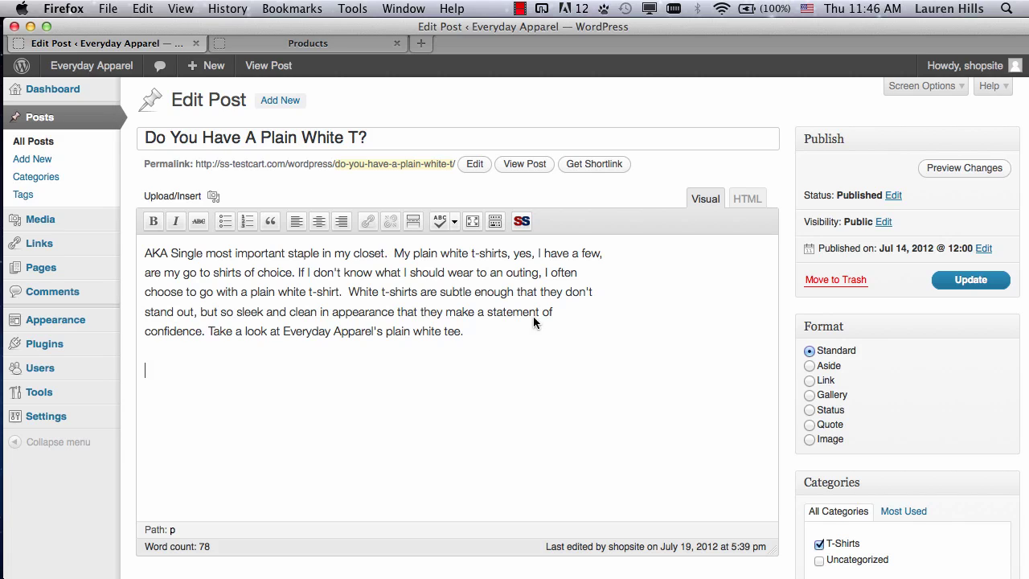
left_click(520, 223)
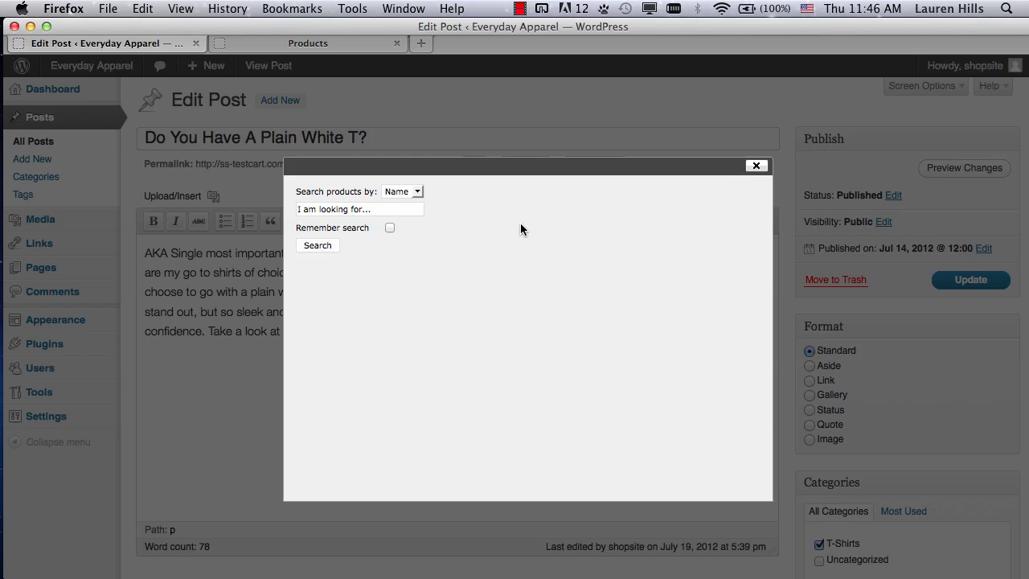
left_click(409, 192)
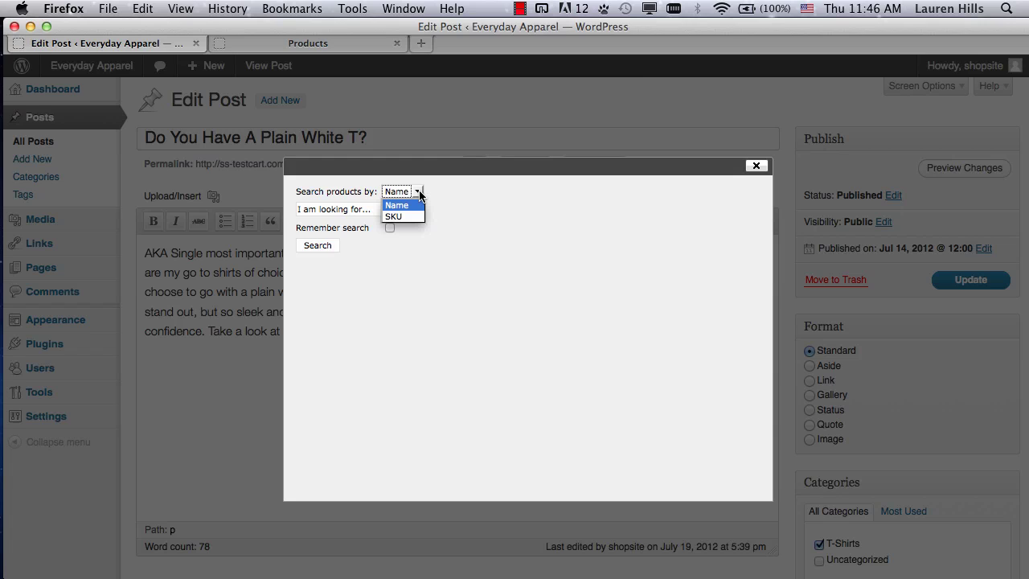
left_click(406, 205)
left_click(380, 209)
type("white")
left_click(319, 246)
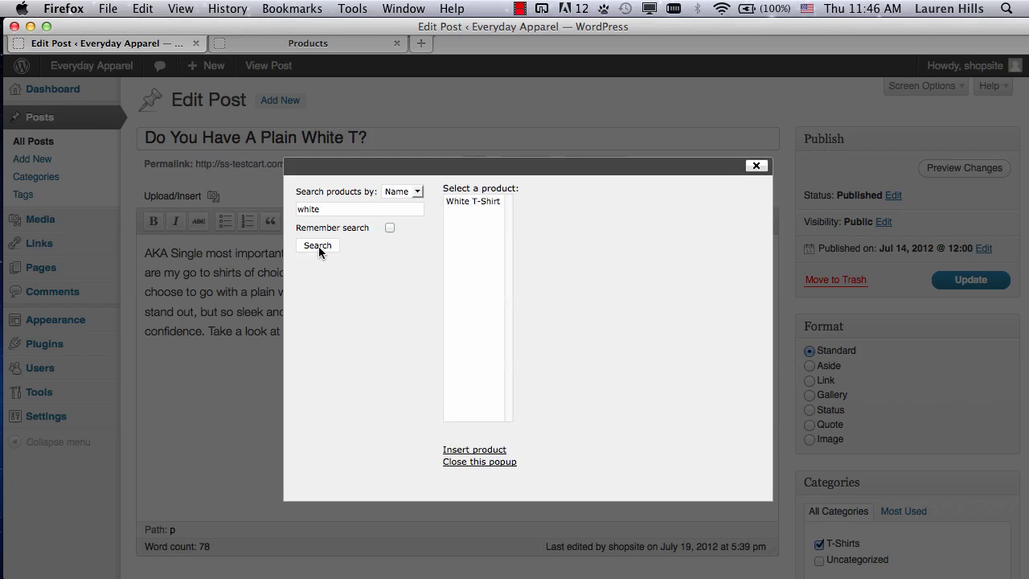
Insert the White T-Shirt product into the post, close the product search, and update the post
left_click(471, 203)
left_click(497, 451)
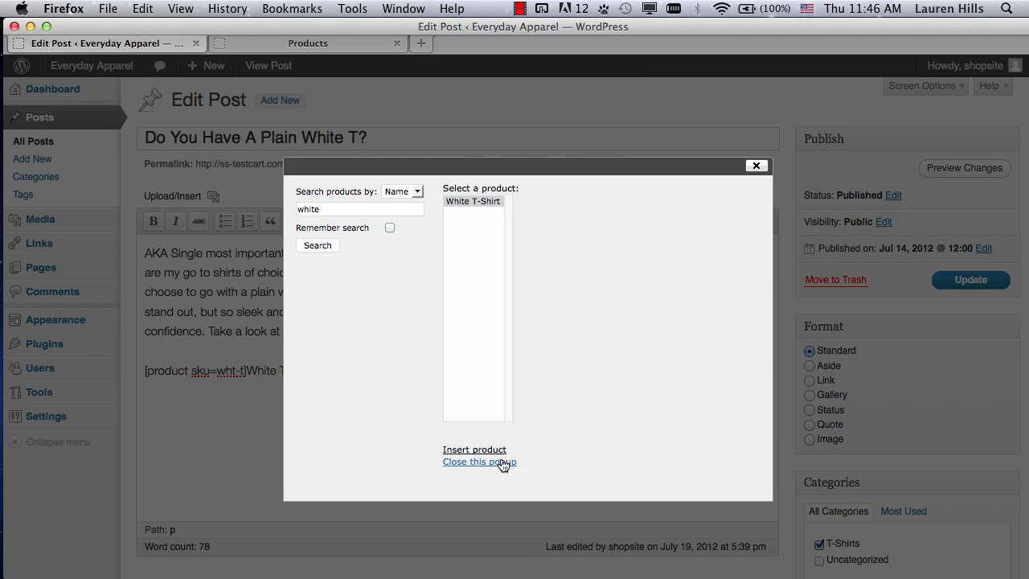
left_click(496, 463)
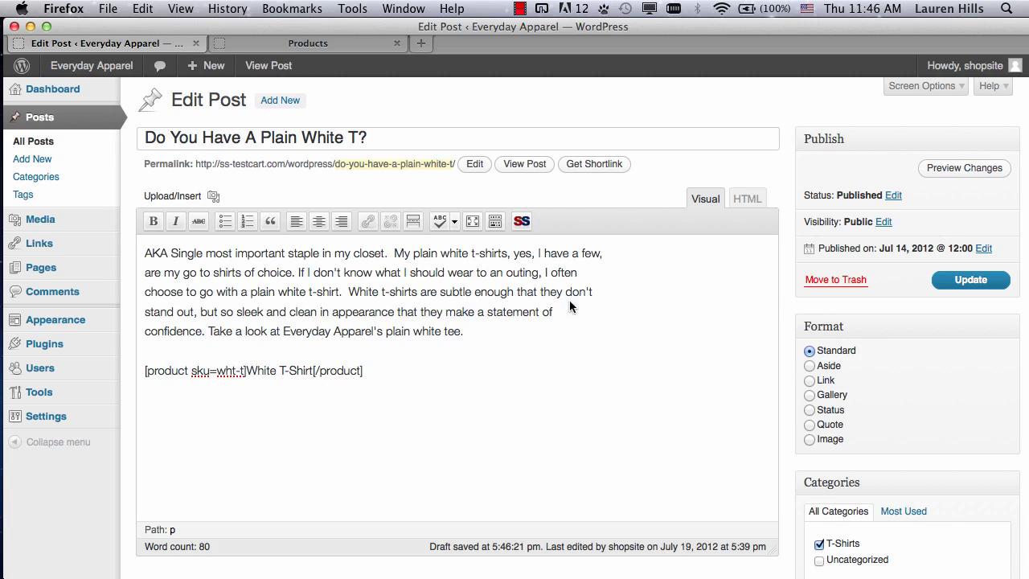
left_click(959, 285)
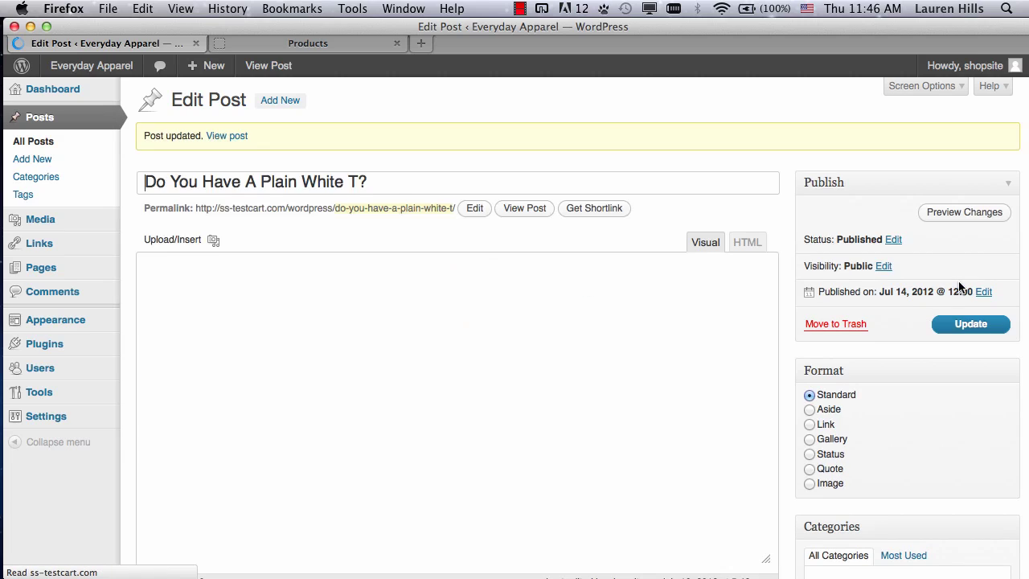
Visit the Everyday Apparel blog and examine the White T-Shirt product in the "Do You Have A Plain White T?" post
mouse_move(81, 67)
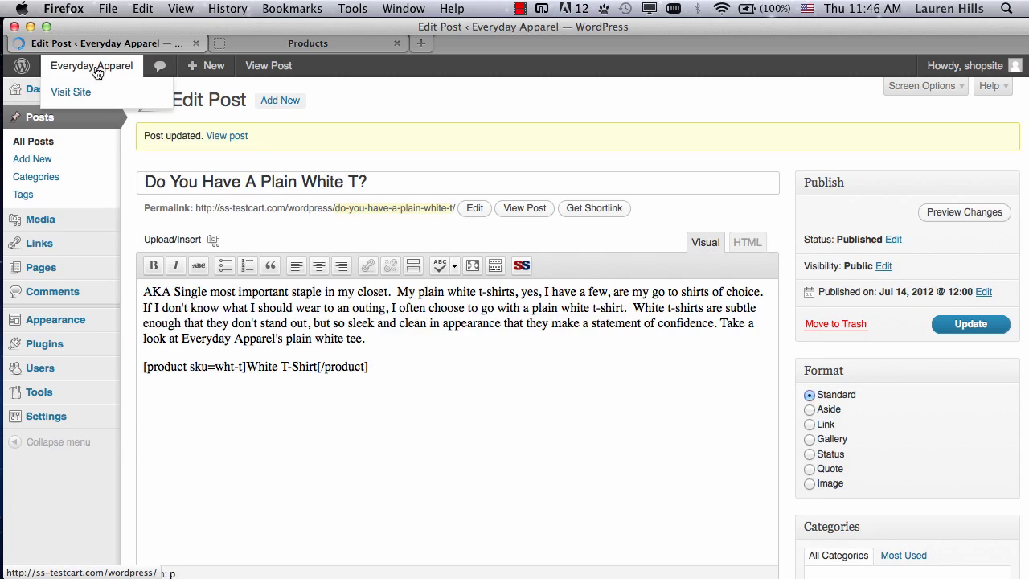
left_click(77, 95)
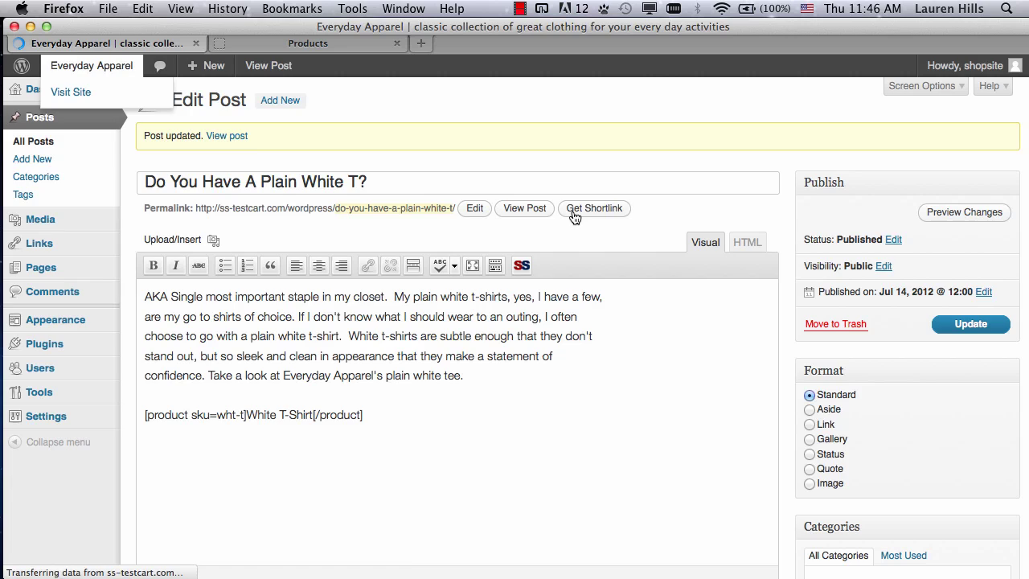
scroll(616, 328, "down", 5)
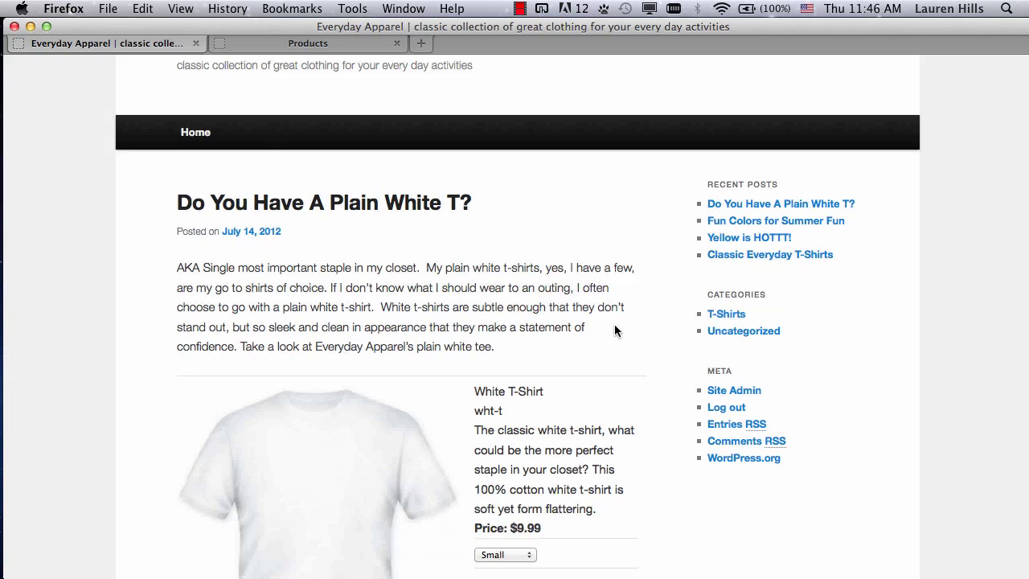
scroll(614, 325, "down", 1)
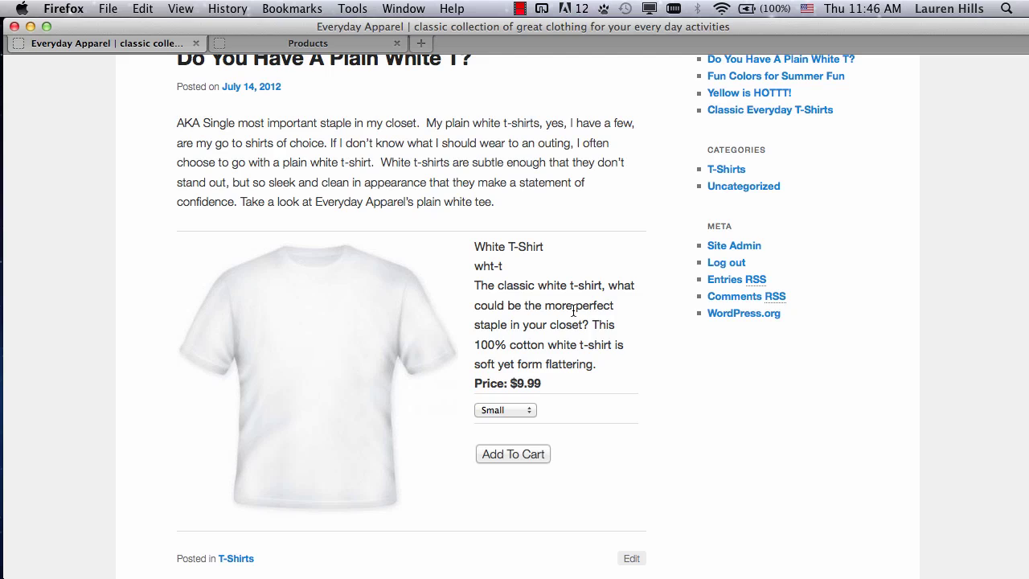
scroll(573, 312, "up", 3)
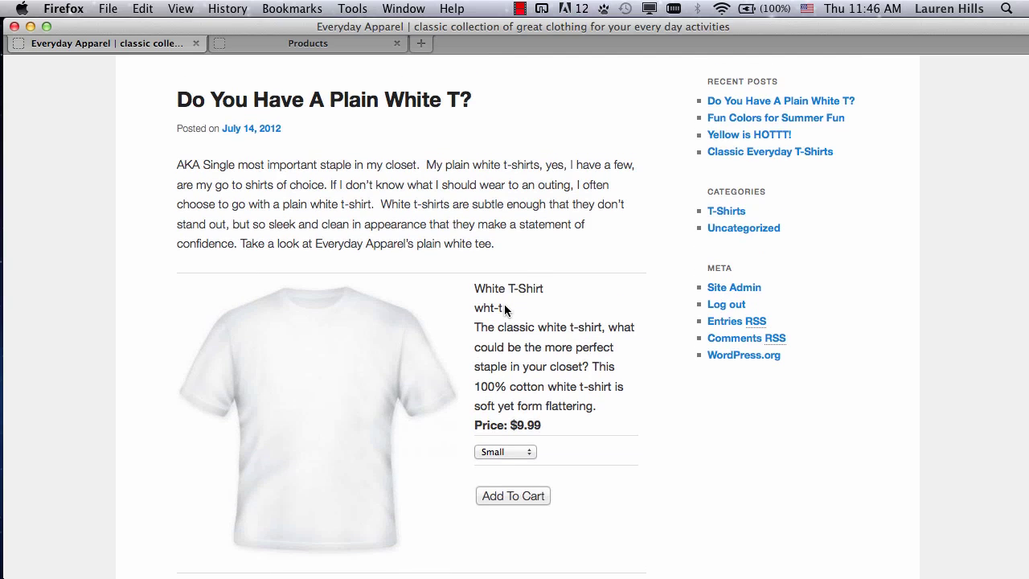
Add a Medium White T-Shirt to the cart from the blog post, and return to the post by continuing shopping
left_click(530, 453)
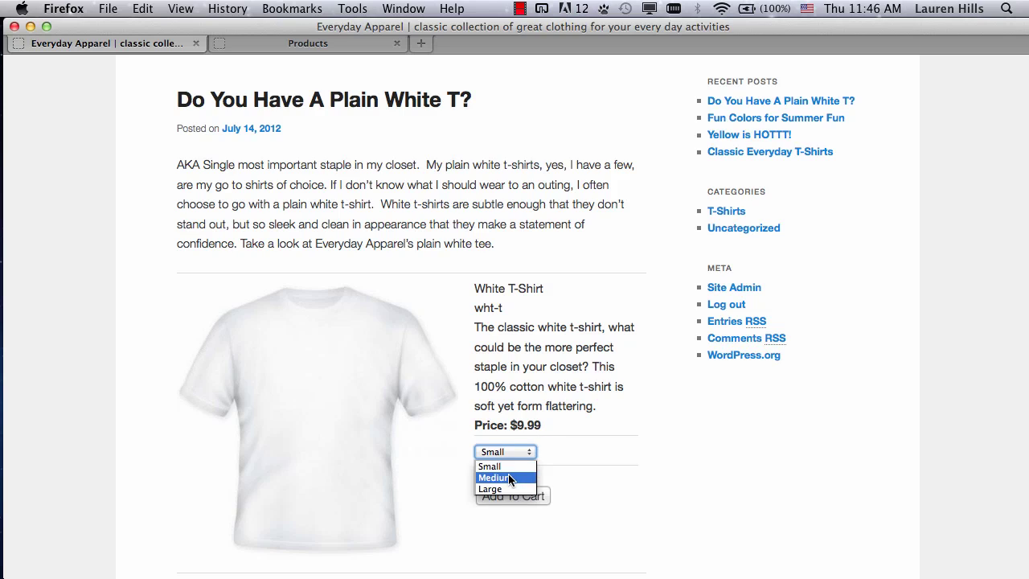
left_click(510, 480)
left_click(518, 498)
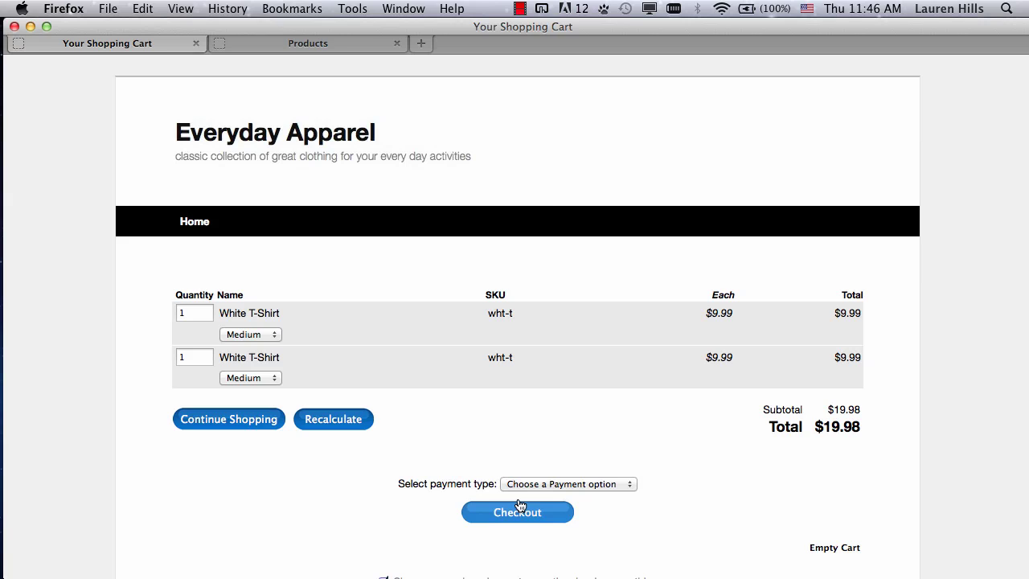
left_click(249, 428)
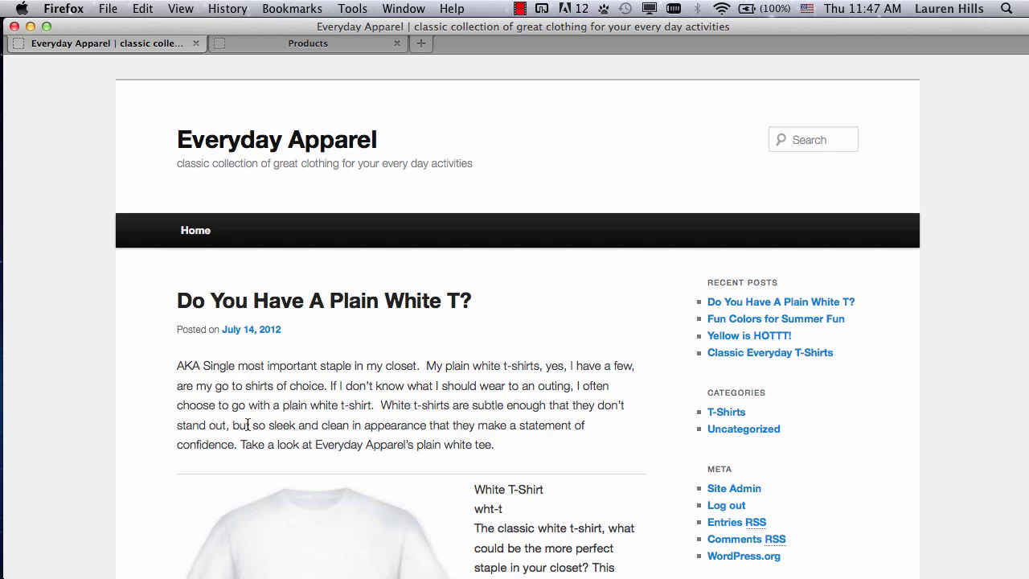
scroll(248, 425, "down", 5)
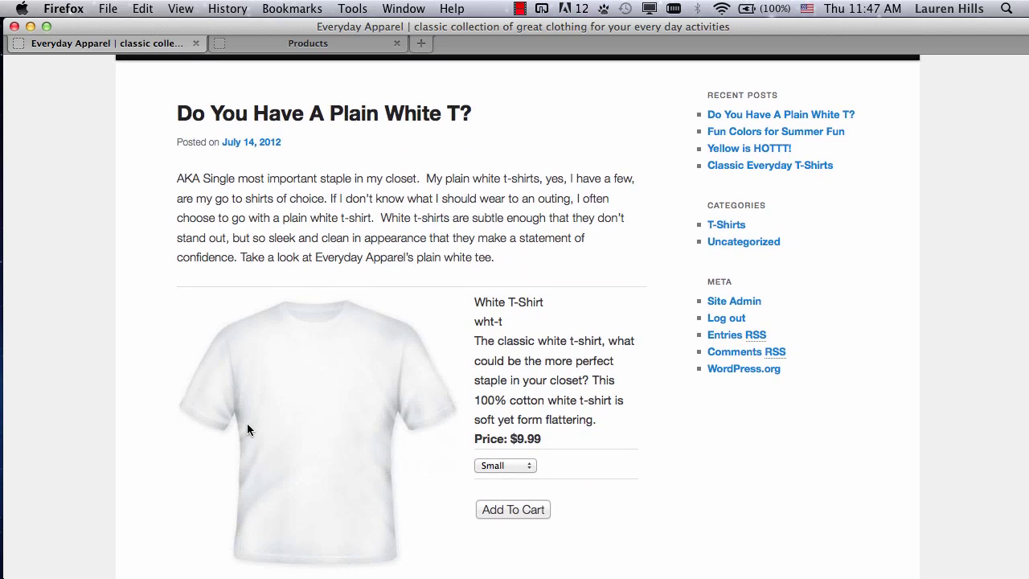